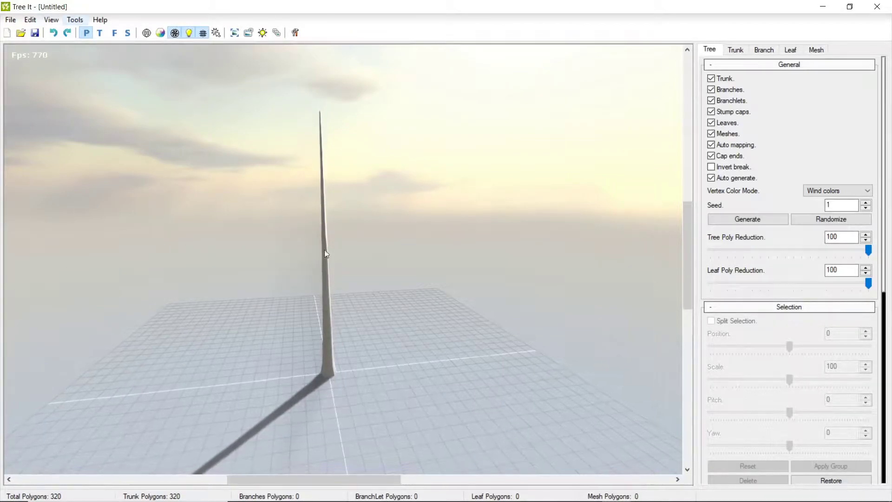
# - Orbit around the single trunk, try the trunk Count slider, then bring up the Branch settings
pyautogui.moveTo(297, 263); pyautogui.dragTo(338, 279)
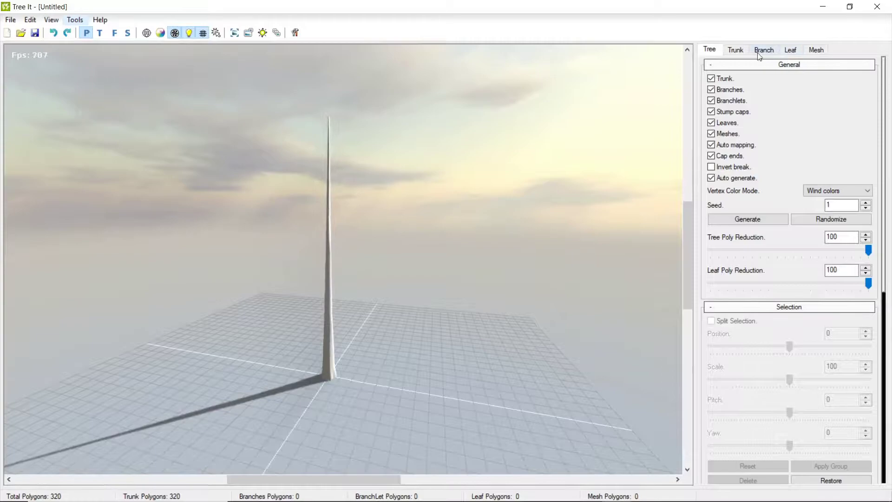
pyautogui.moveTo(447, 277); pyautogui.dragTo(468, 295)
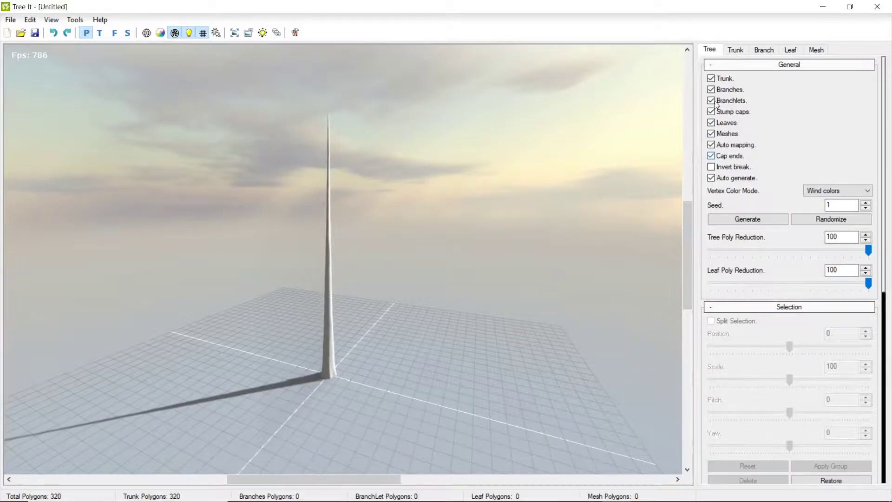
pyautogui.click(735, 50)
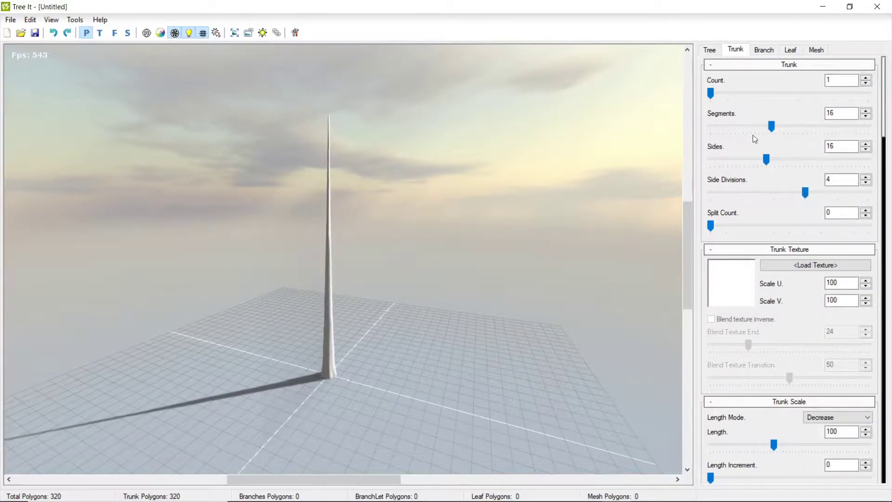
pyautogui.moveTo(712, 94); pyautogui.dragTo(713, 94)
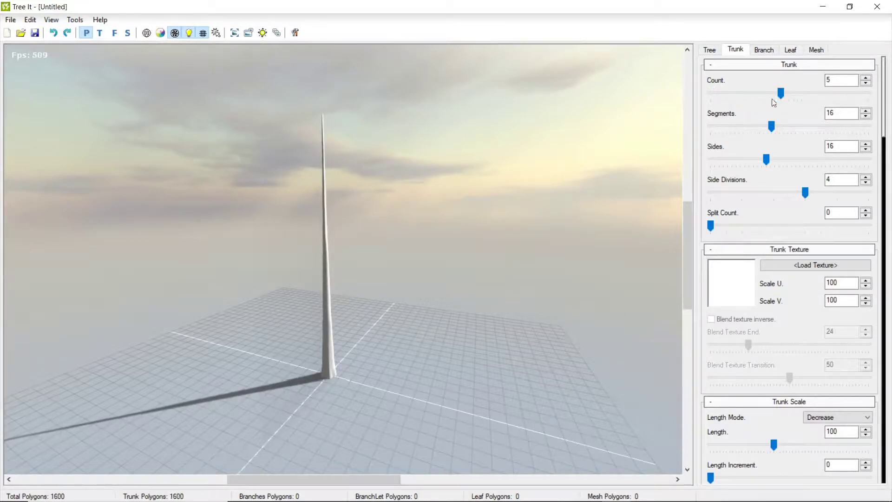
pyautogui.moveTo(393, 313); pyautogui.dragTo(668, 197)
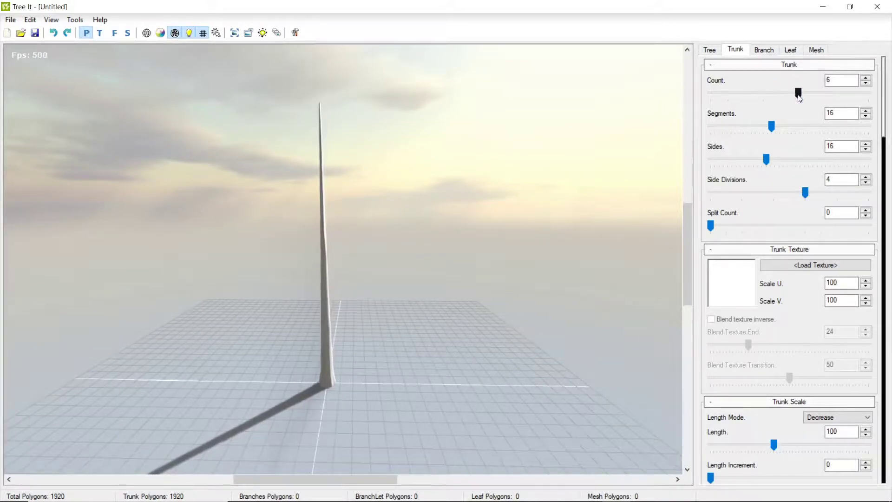
pyautogui.click(764, 50)
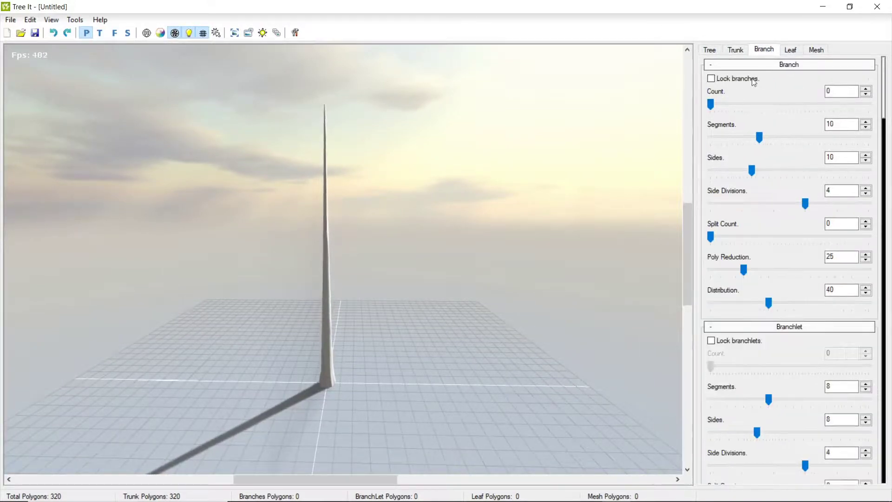
# - Set branch Count to 37, adjust segments/split, and set Branchlet Count to 117
pyautogui.moveTo(714, 104); pyautogui.dragTo(755, 105)
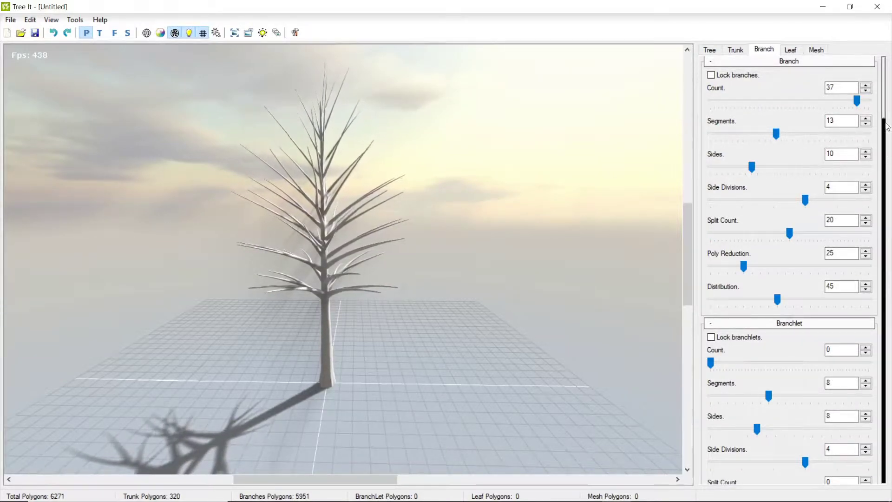
pyautogui.moveTo(886, 115); pyautogui.dragTo(887, 153)
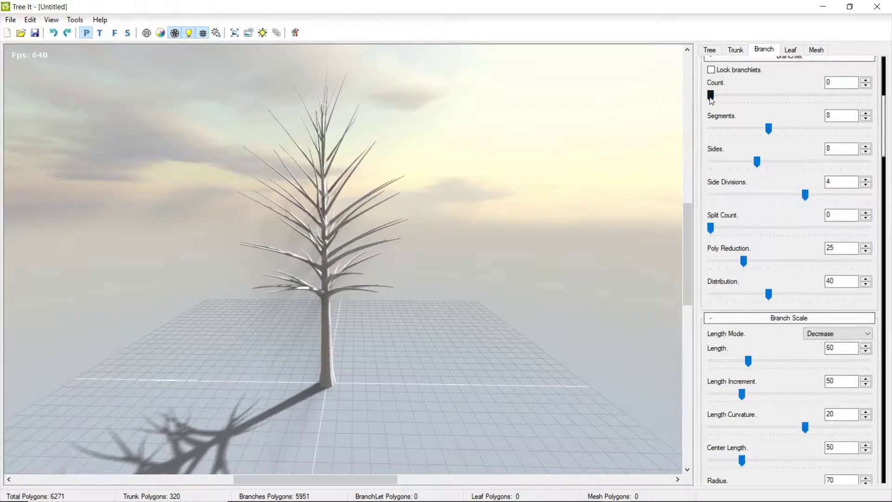
pyautogui.moveTo(715, 96); pyautogui.dragTo(751, 95)
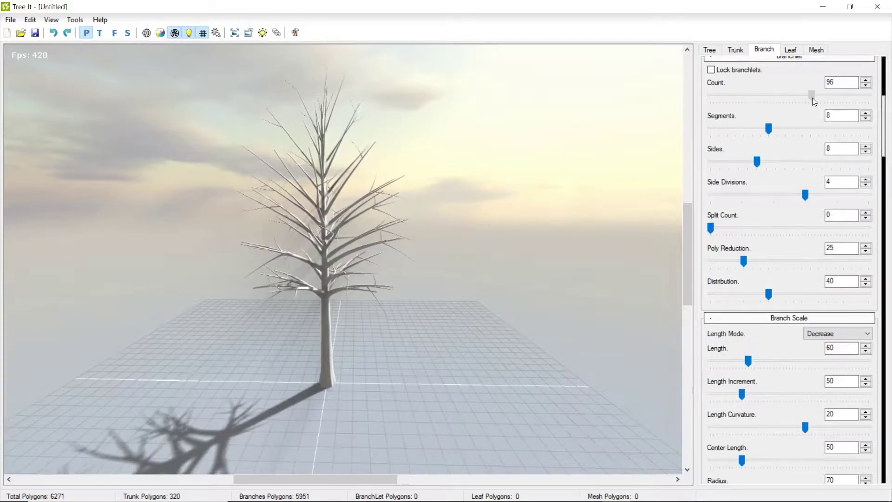
pyautogui.moveTo(832, 99); pyautogui.dragTo(833, 98)
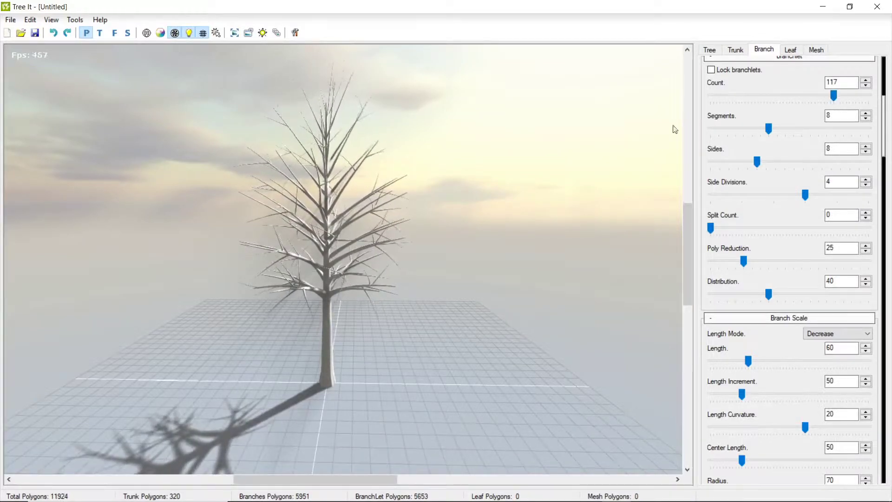
# - Orbit around the bare 13135-polygon tree and scroll through the branch settings
pyautogui.scroll(3, 326, 291)
pyautogui.moveTo(328, 285); pyautogui.dragTo(628, 246)
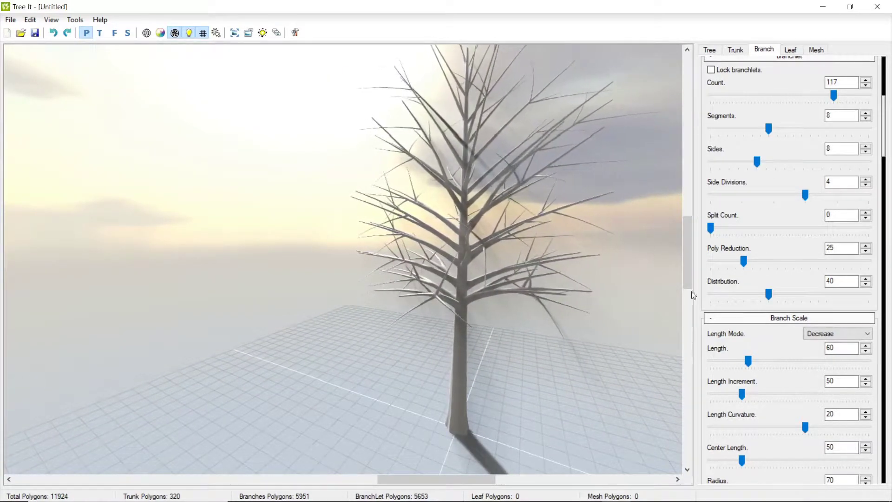
pyautogui.scroll(-5, 886, 207)
pyautogui.moveTo(886, 207); pyautogui.dragTo(880, 225)
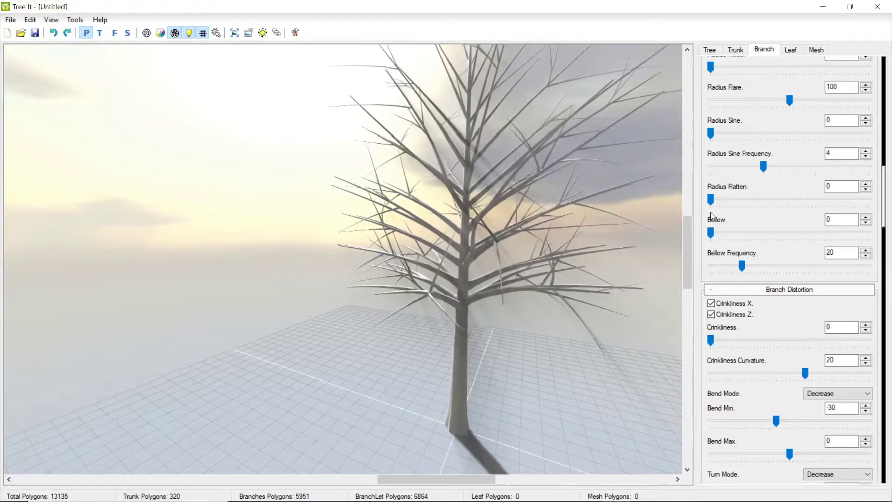
pyautogui.scroll(-10, 711, 206)
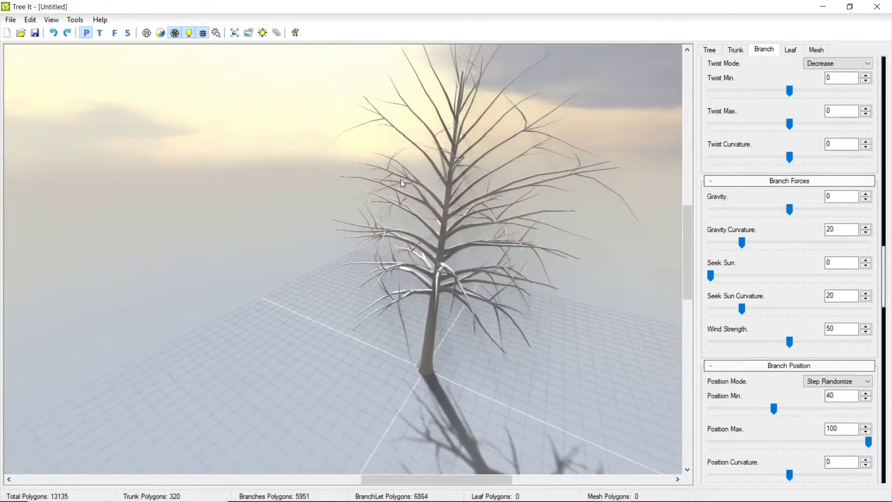
# - Add a second leaf layer, then select layer 1 and collapse the Leaf section to show its texture options
pyautogui.click(787, 54)
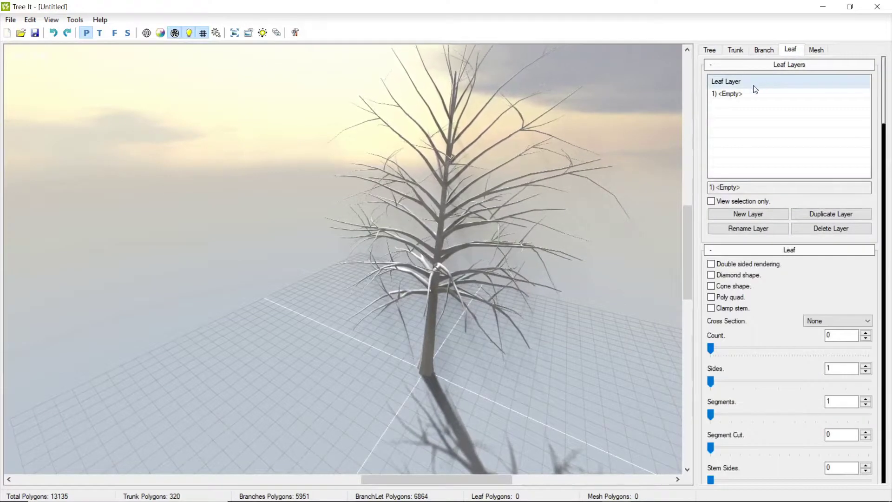
pyautogui.click(735, 93)
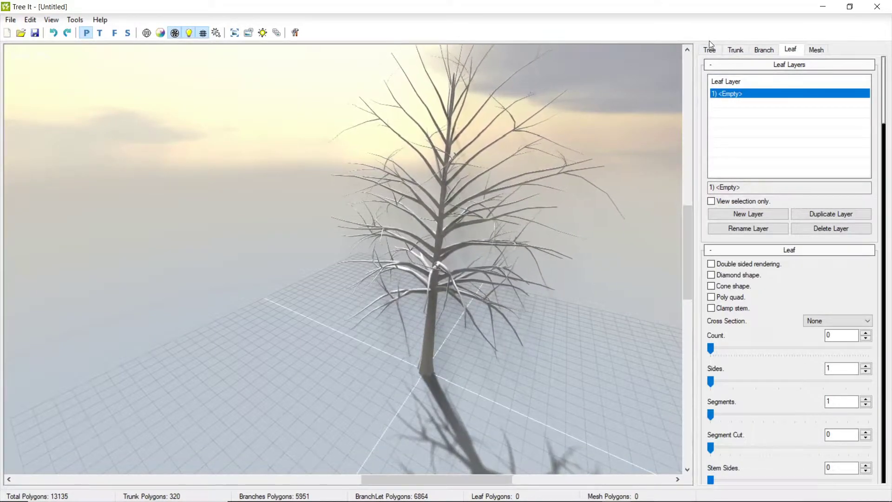
pyautogui.click(735, 49)
pyautogui.click(761, 53)
pyautogui.click(790, 49)
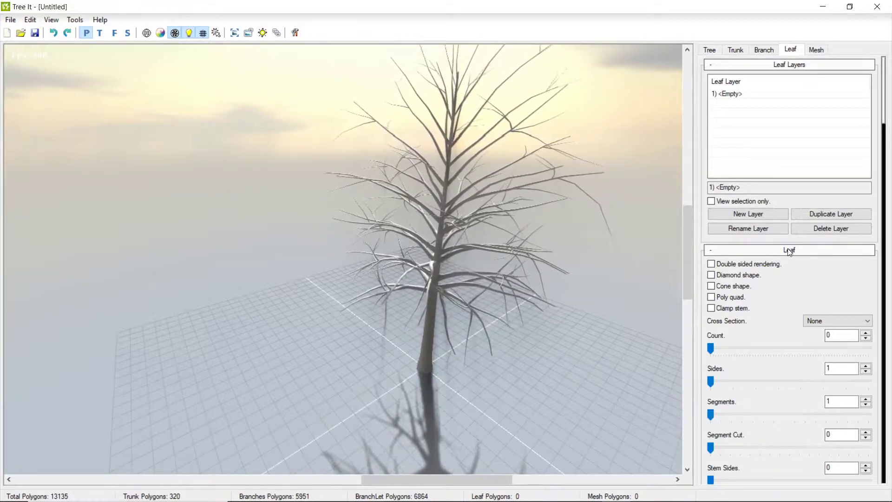
pyautogui.click(764, 217)
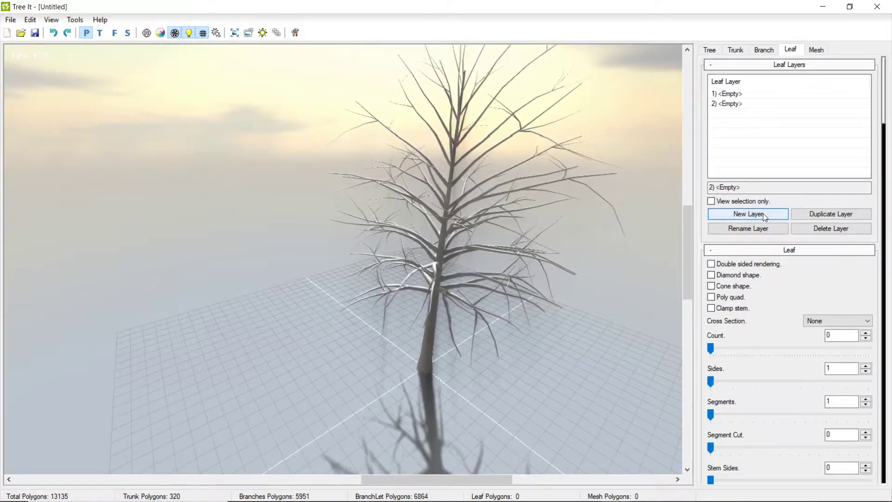
pyautogui.click(732, 94)
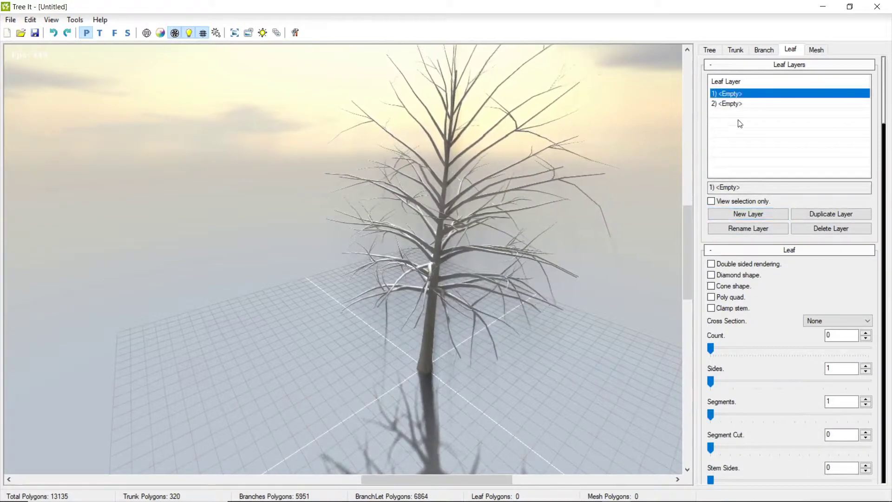
pyautogui.click(787, 251)
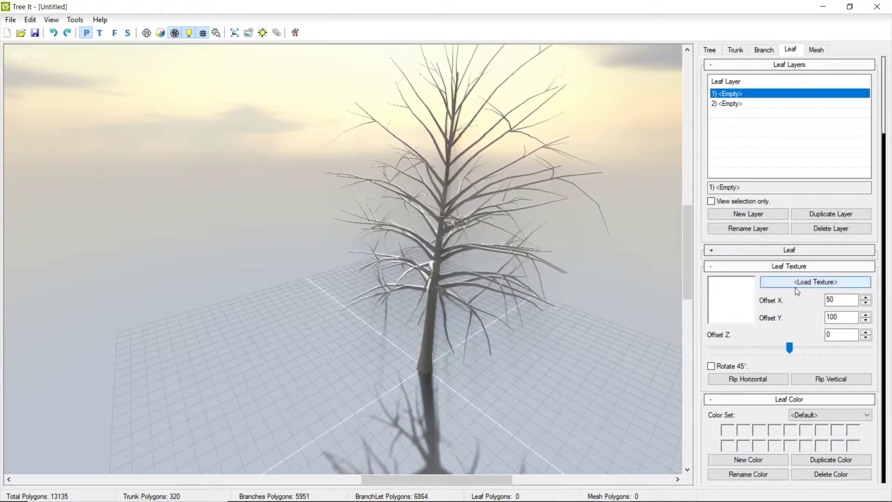
# - Load willow branch.png from the Trees\willow folder as leaf layer 1's texture
pyautogui.click(820, 283)
pyautogui.click(820, 283)
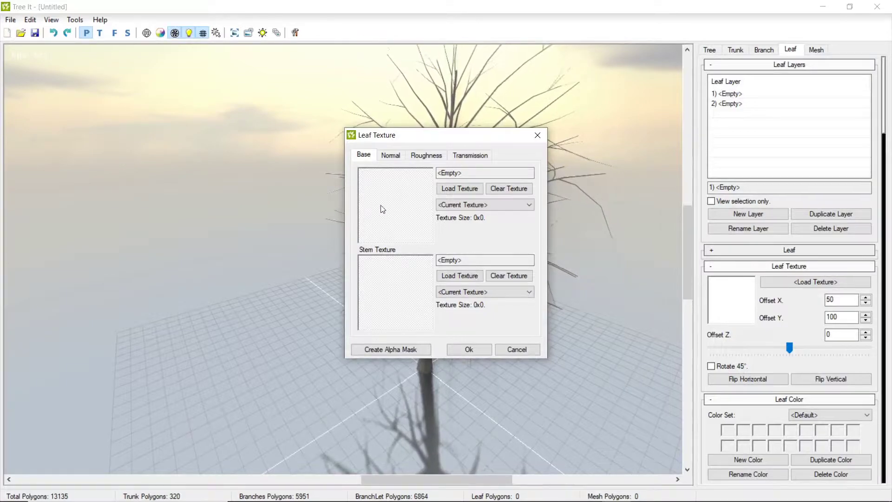
pyautogui.click(465, 189)
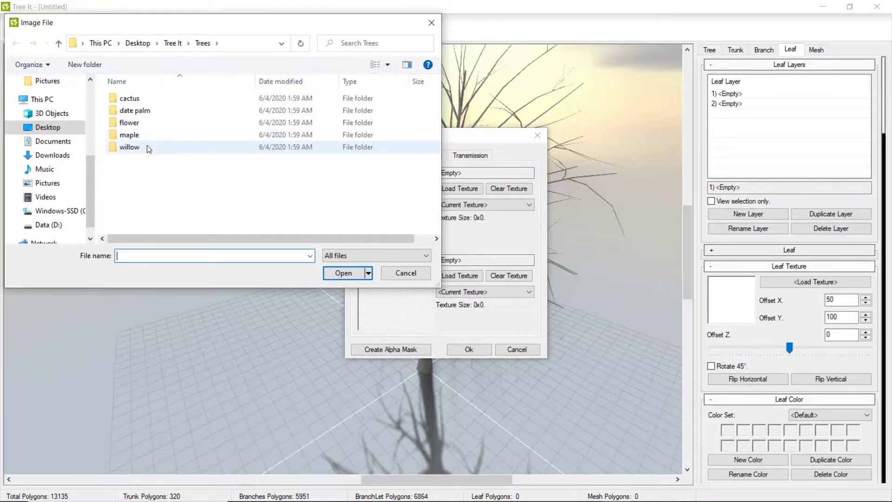
pyautogui.doubleClick(129, 148)
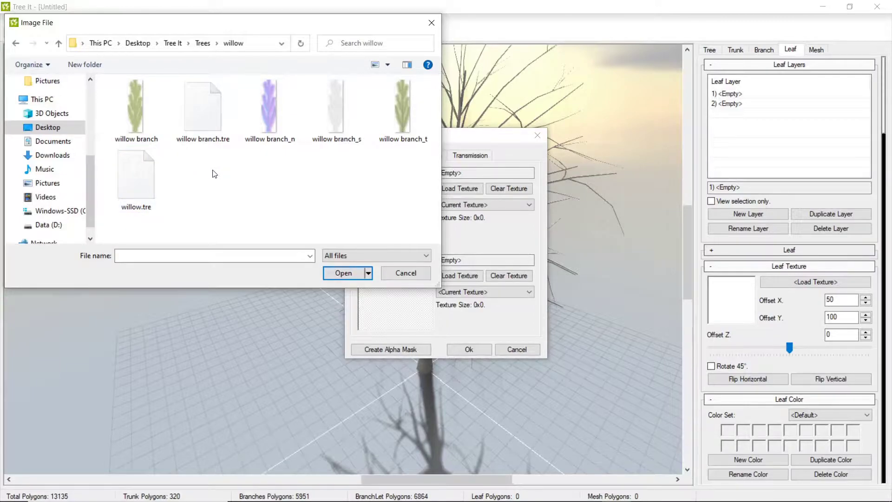
pyautogui.click(127, 109)
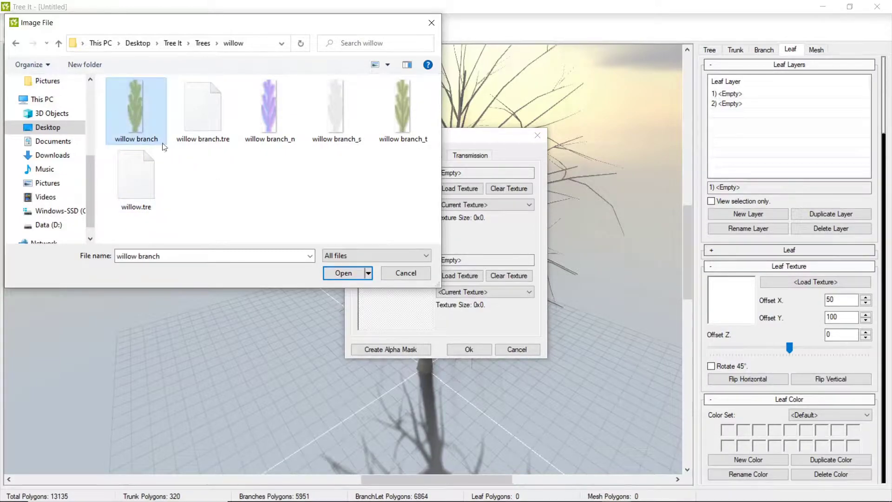
pyautogui.click(348, 272)
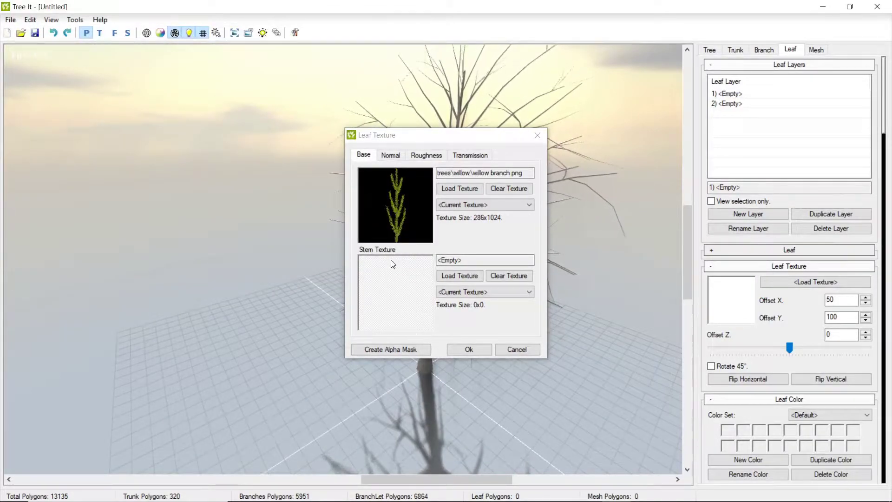
pyautogui.click(469, 350)
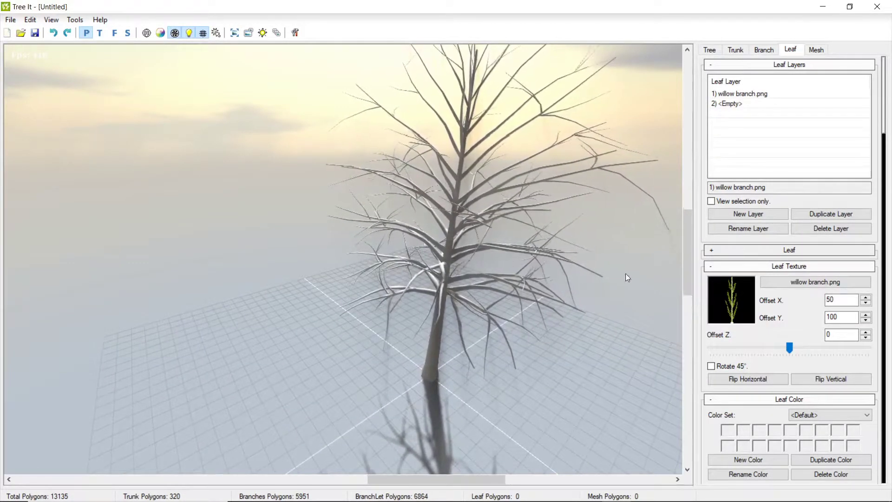
# - Scroll down the leaf panel and raise the leaf Count from 0 so willow leaves appear
pyautogui.scroll(-2, 814, 338)
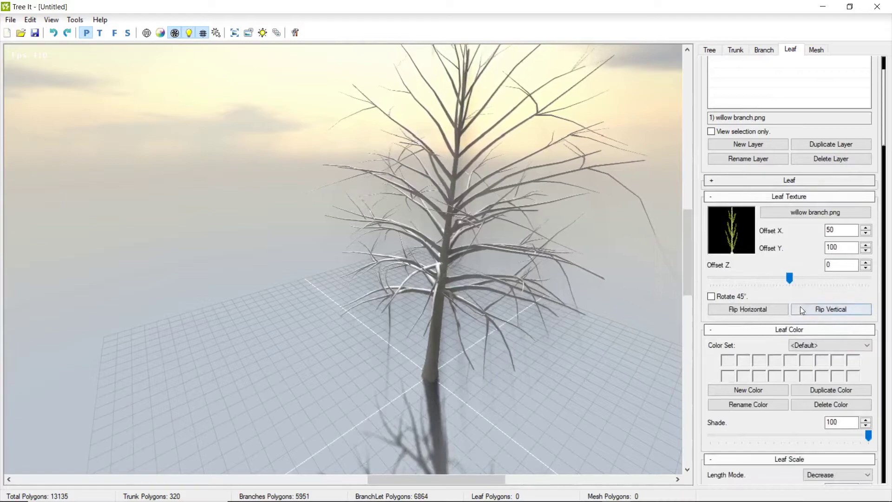
pyautogui.scroll(-3, 801, 306)
pyautogui.scroll(-1, 774, 285)
pyautogui.scroll(-1, 773, 295)
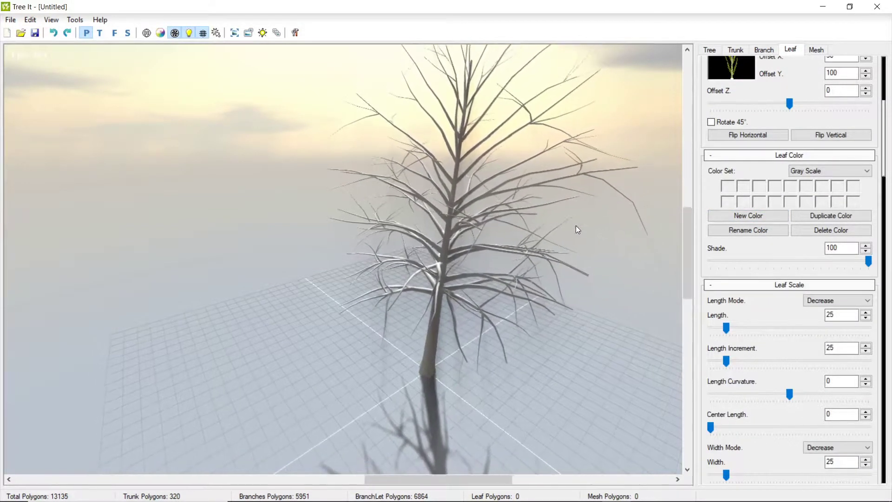
pyautogui.scroll(-7, 813, 314)
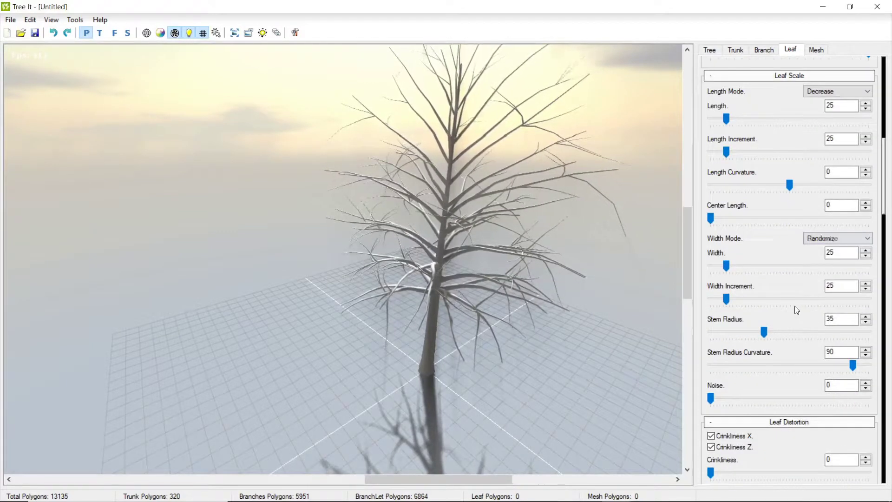
pyautogui.scroll(-5, 799, 311)
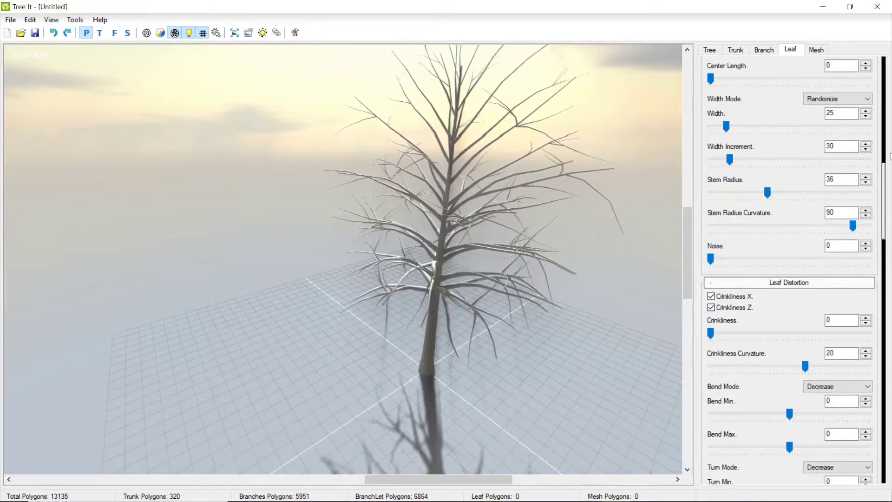
pyautogui.scroll(20, 790, 209)
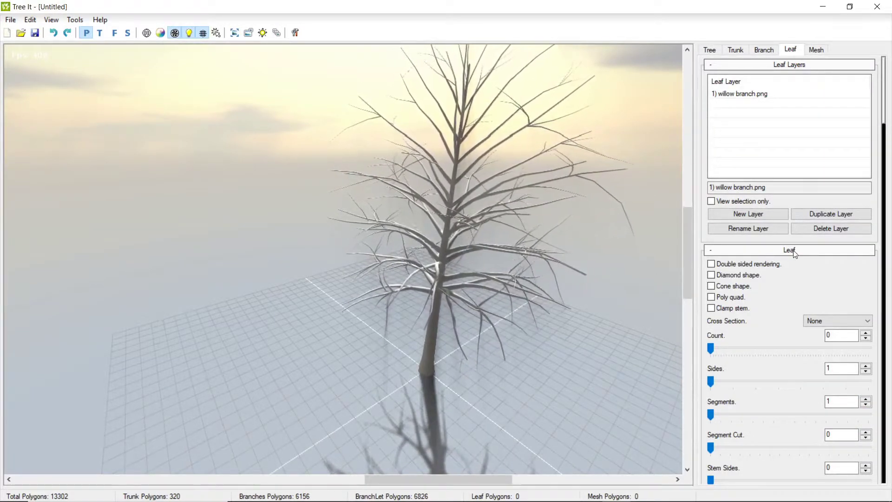
pyautogui.scroll(-2, 797, 261)
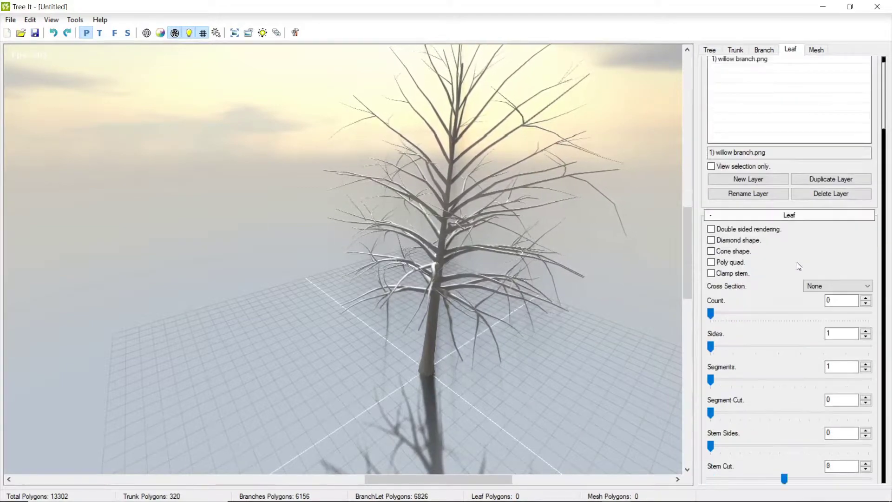
pyautogui.scroll(-2, 793, 257)
pyautogui.moveTo(708, 210); pyautogui.dragTo(733, 211)
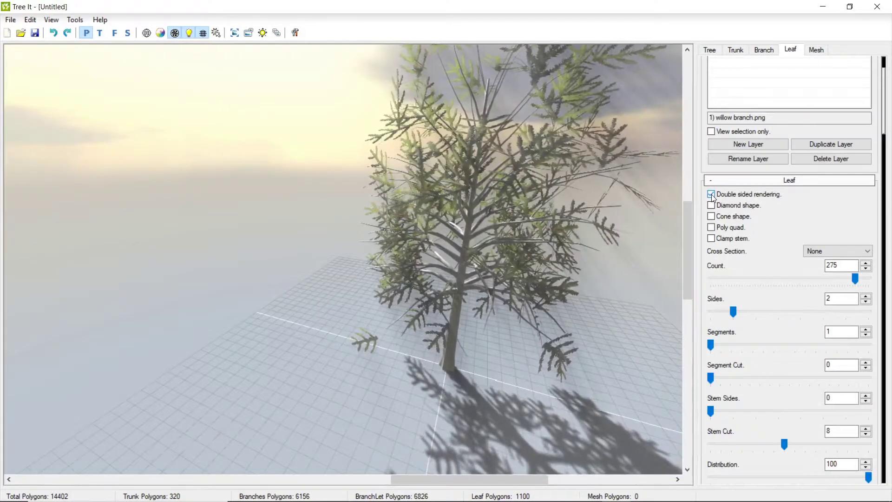
# - Turn on cone-shaped leaves and orbit around the leafy willow tree
pyautogui.click(711, 215)
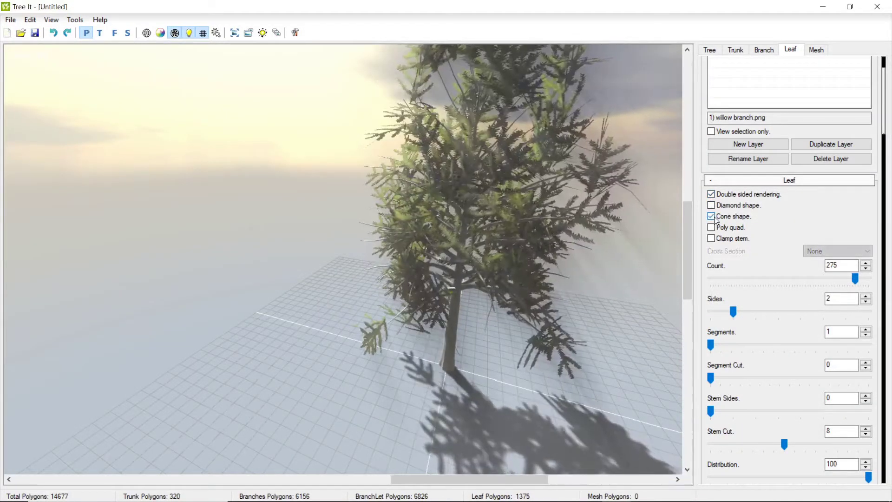
pyautogui.moveTo(665, 218); pyautogui.dragTo(507, 256)
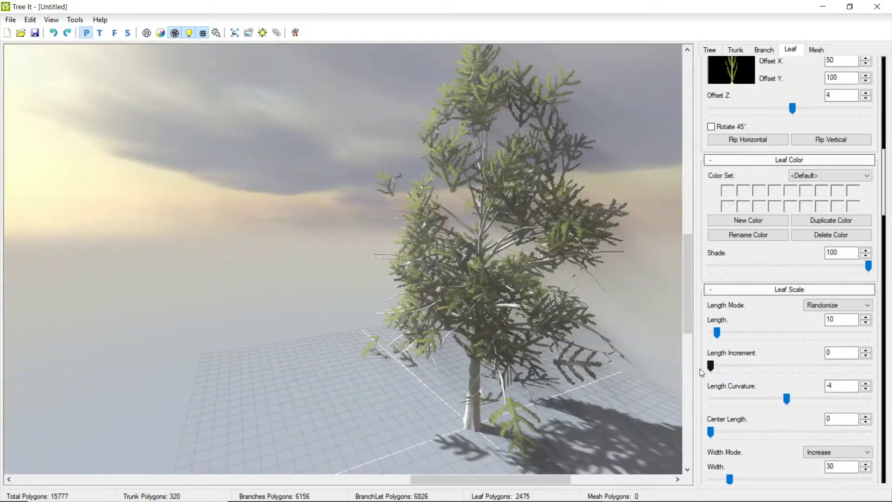
pyautogui.moveTo(481, 331); pyautogui.dragTo(676, 227)
# - Set the trunk to length 105, length increment 5 and length curvature 24
pyautogui.click(763, 50)
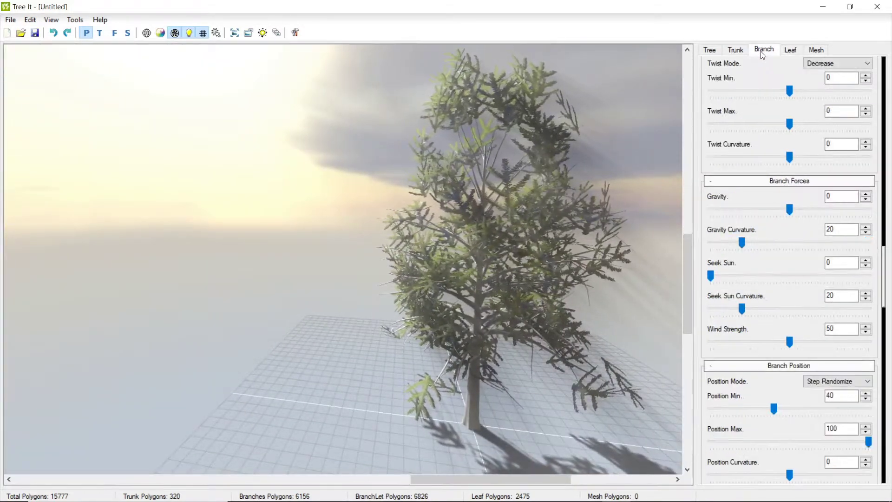
pyautogui.click(736, 50)
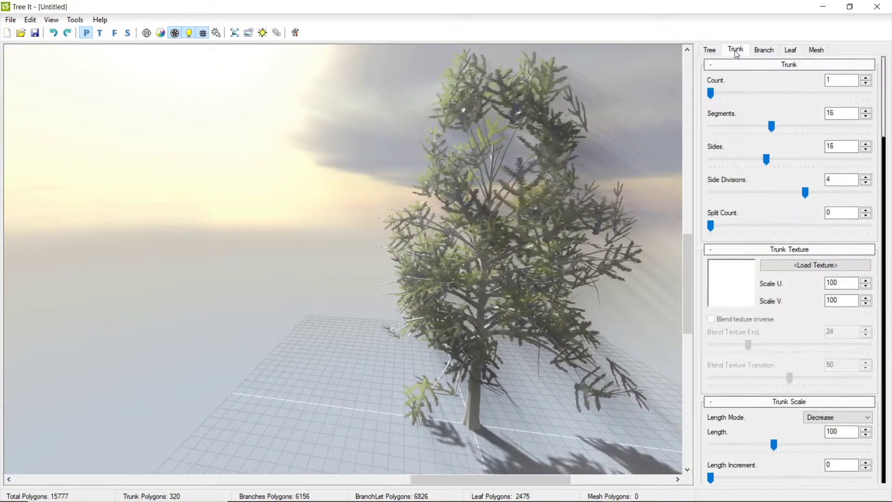
pyautogui.moveTo(475, 275); pyautogui.dragTo(606, 319)
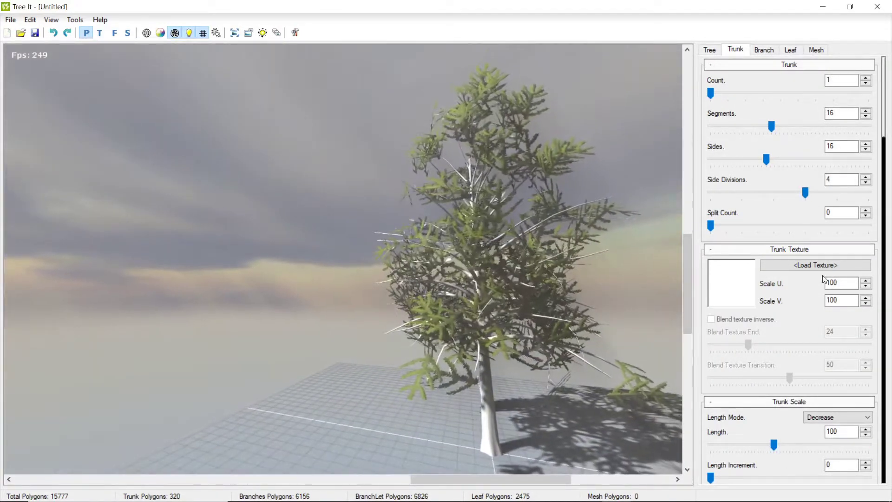
pyautogui.click(802, 250)
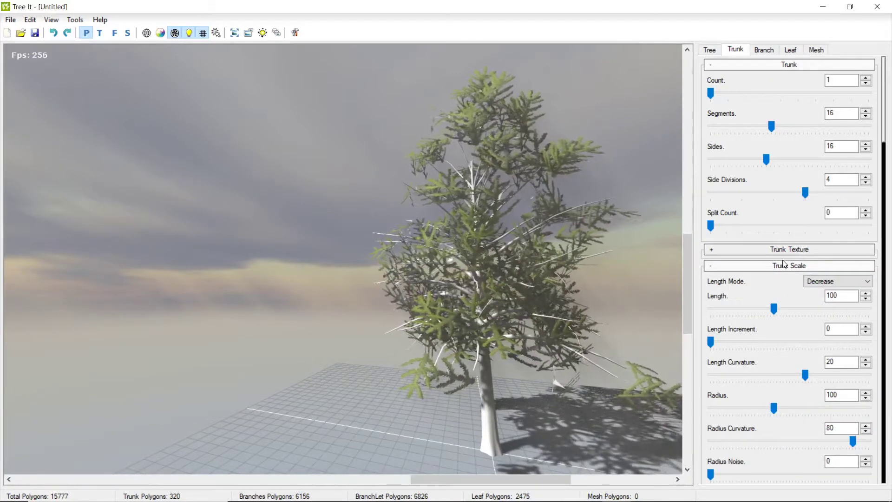
pyautogui.scroll(-2, 760, 184)
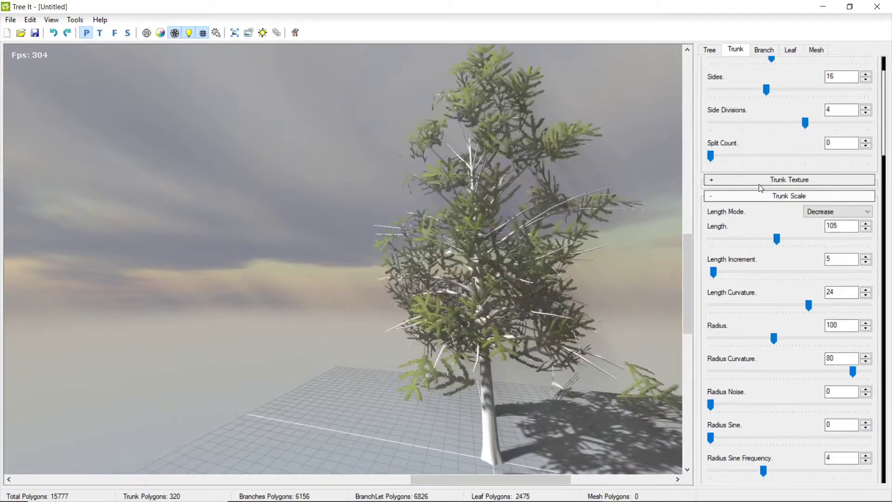
pyautogui.click(759, 180)
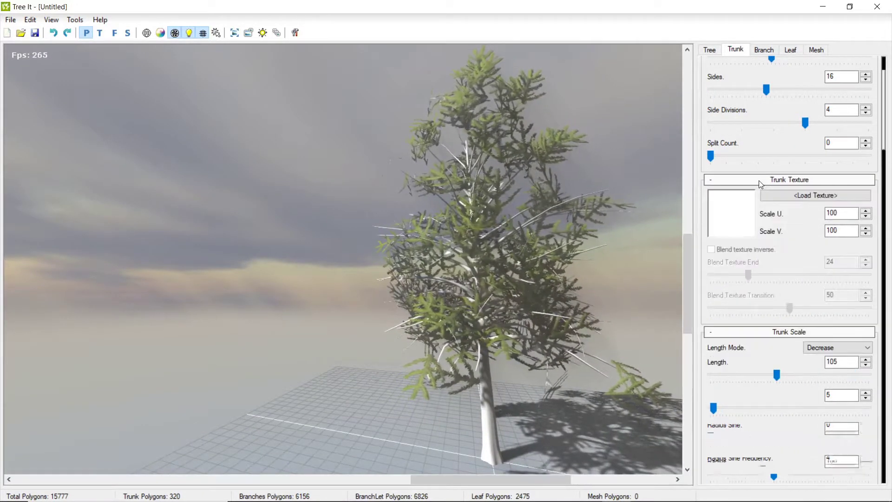
# - Load bark05.png from Textures > Bark as the trunk's bark texture
pyautogui.click(814, 197)
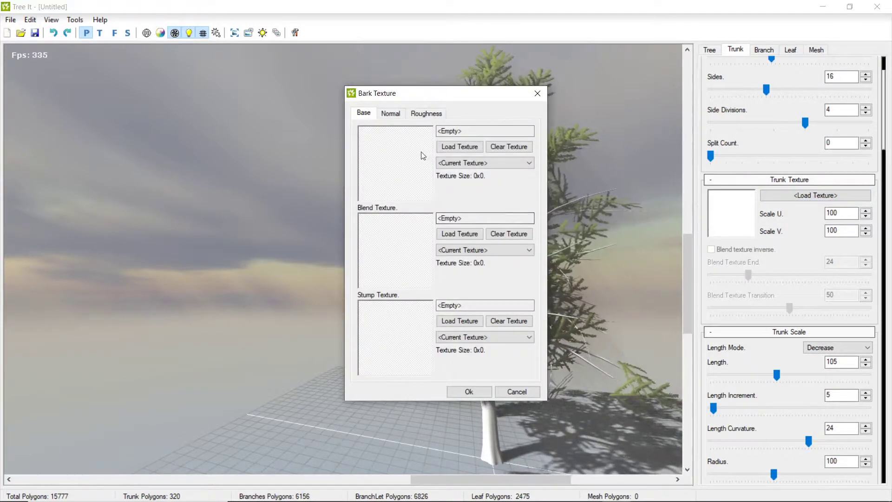
pyautogui.click(466, 151)
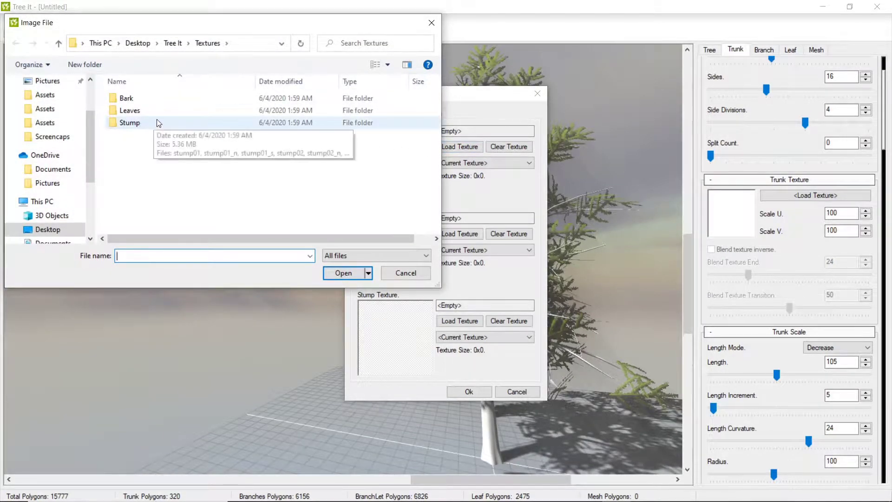
pyautogui.doubleClick(139, 97)
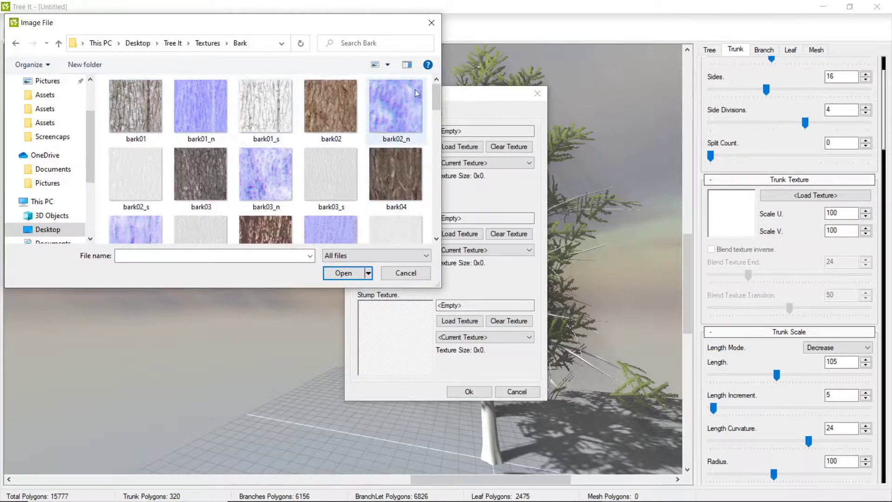
pyautogui.moveTo(433, 101); pyautogui.dragTo(433, 119)
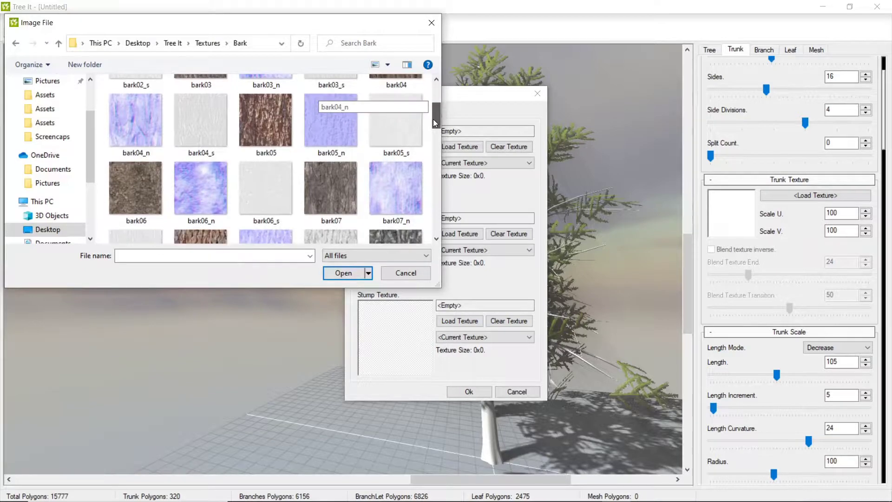
pyautogui.click(264, 125)
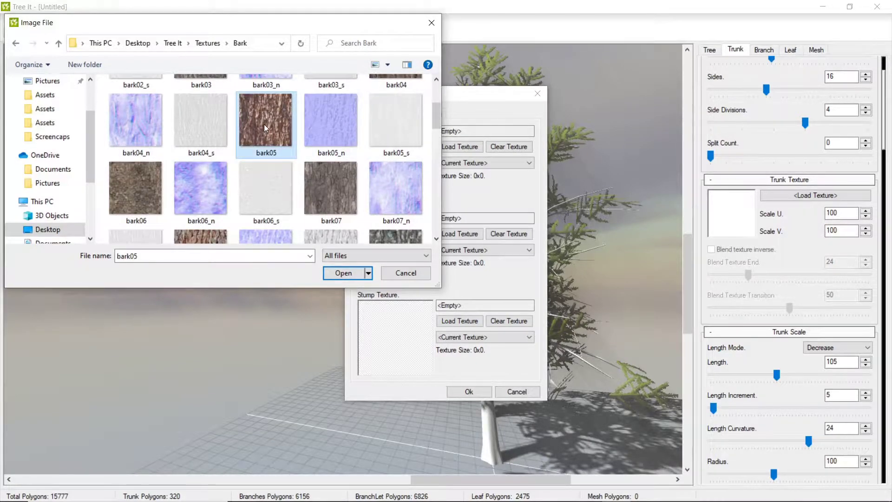
pyautogui.click(344, 274)
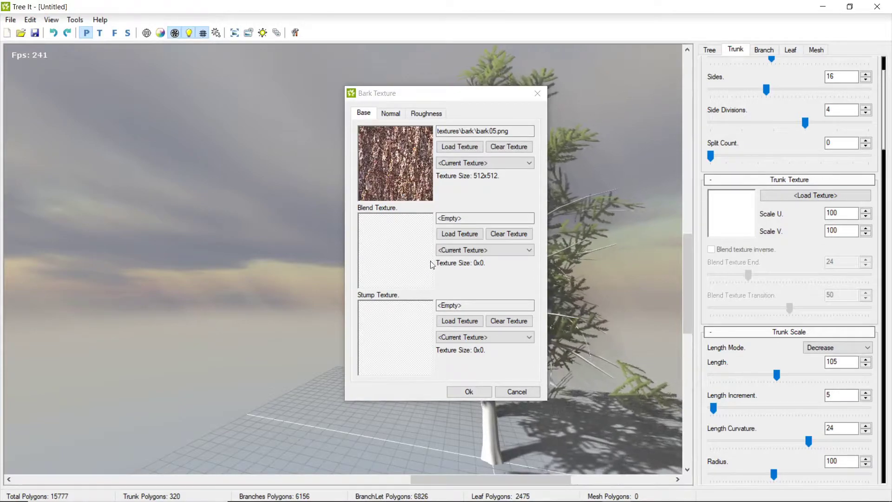
pyautogui.click(470, 392)
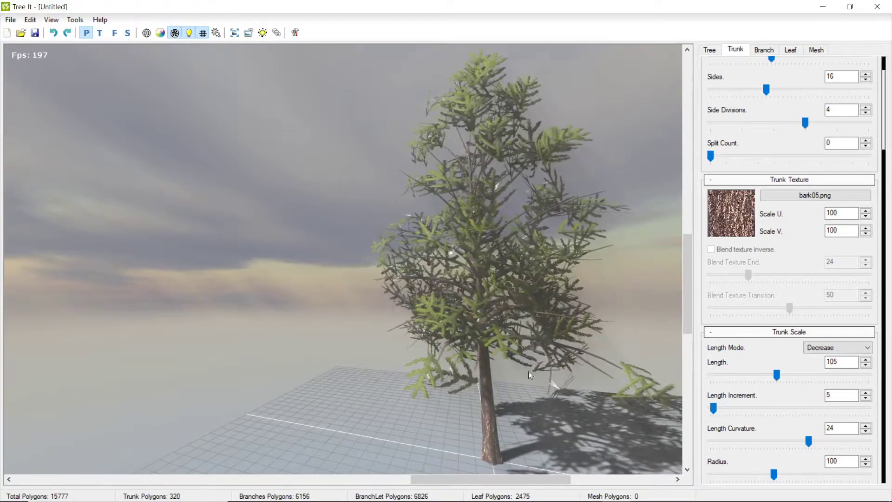
pyautogui.scroll(10, 534, 370)
pyautogui.moveTo(455, 359); pyautogui.dragTo(483, 312)
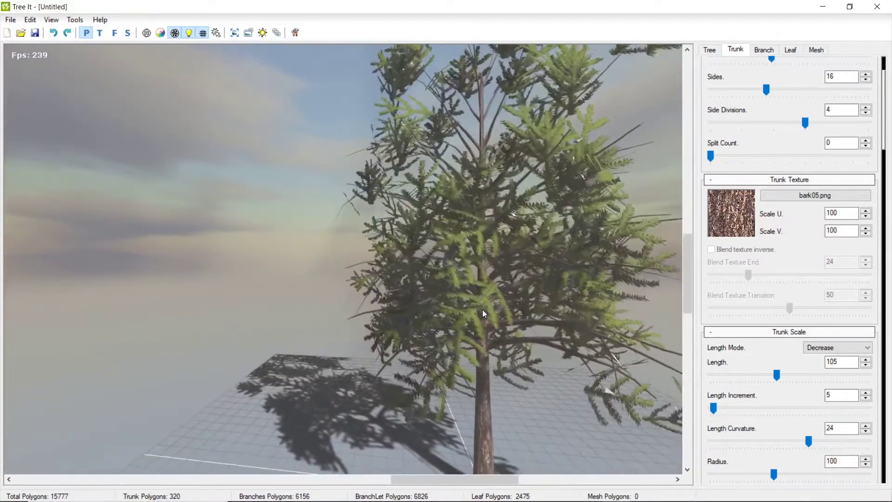
pyautogui.scroll(-10, 483, 312)
pyautogui.moveTo(548, 302); pyautogui.dragTo(330, 236)
pyautogui.moveTo(449, 235); pyautogui.dragTo(522, 279)
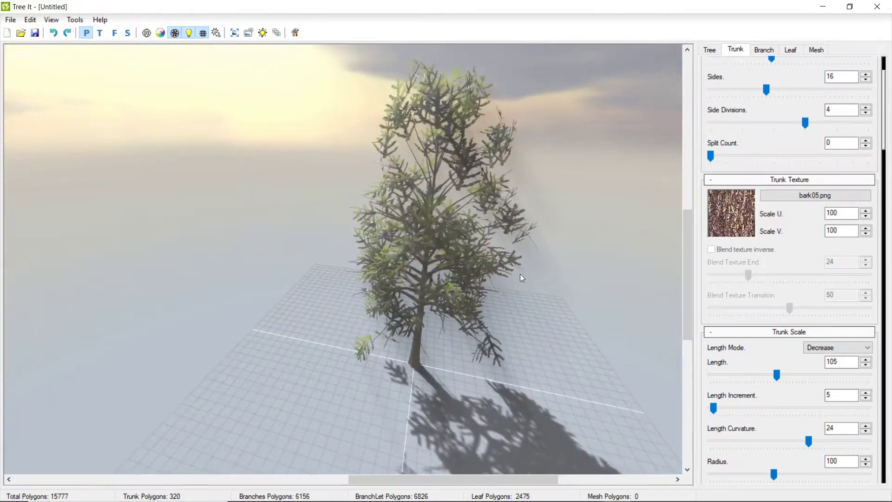
# - Start an FBX export of the tree and browse to the Windows-SSD (C:) drive
pyautogui.click(11, 20)
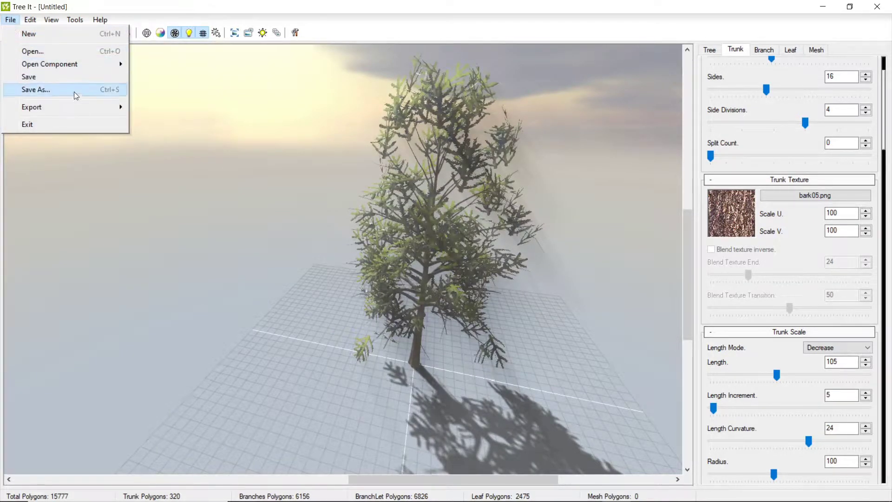
pyautogui.moveTo(65, 110)
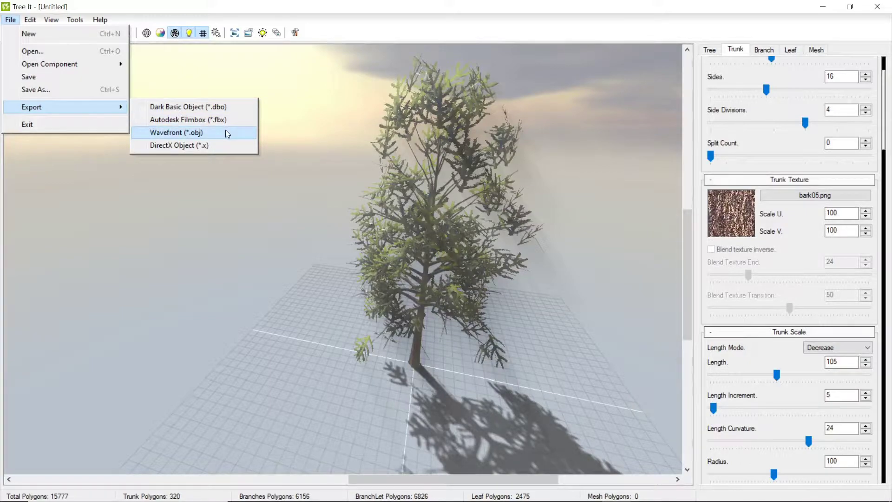
pyautogui.click(227, 121)
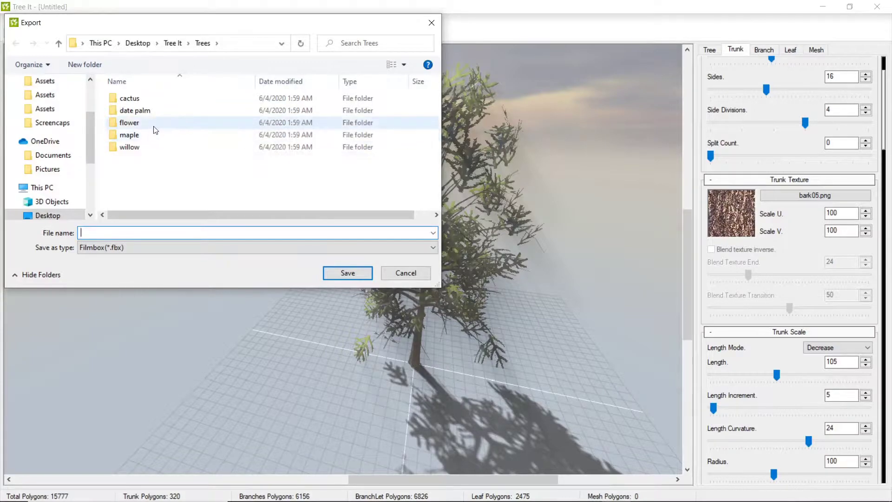
pyautogui.click(46, 110)
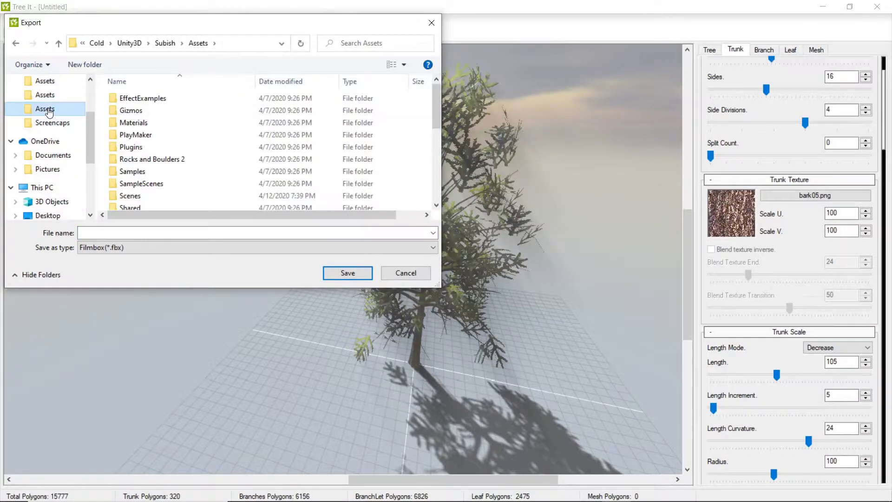
pyautogui.click(125, 44)
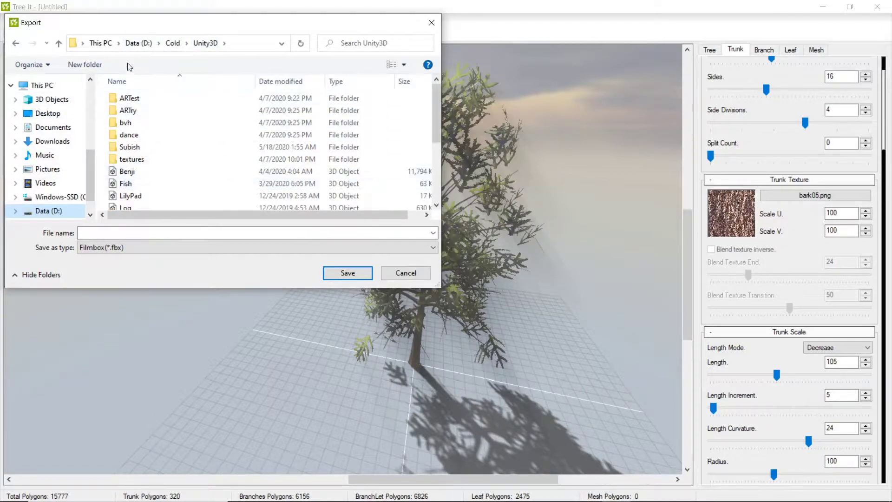
pyautogui.click(113, 44)
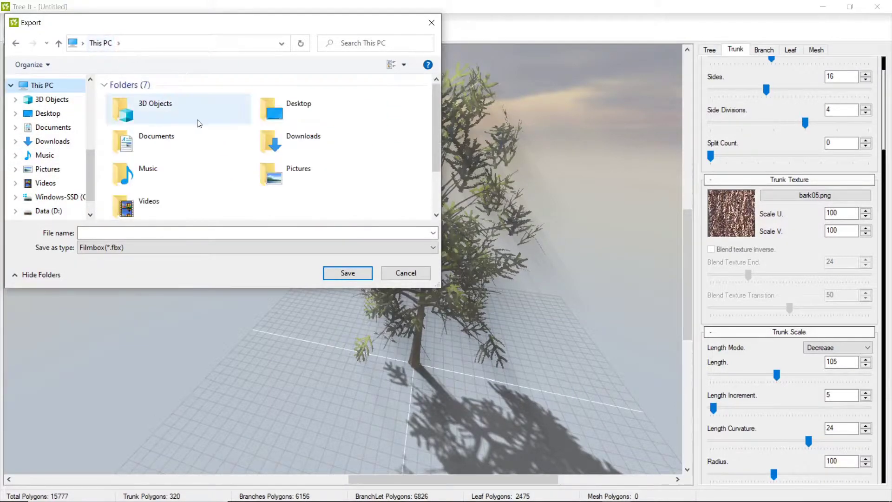
pyautogui.scroll(-1, 224, 158)
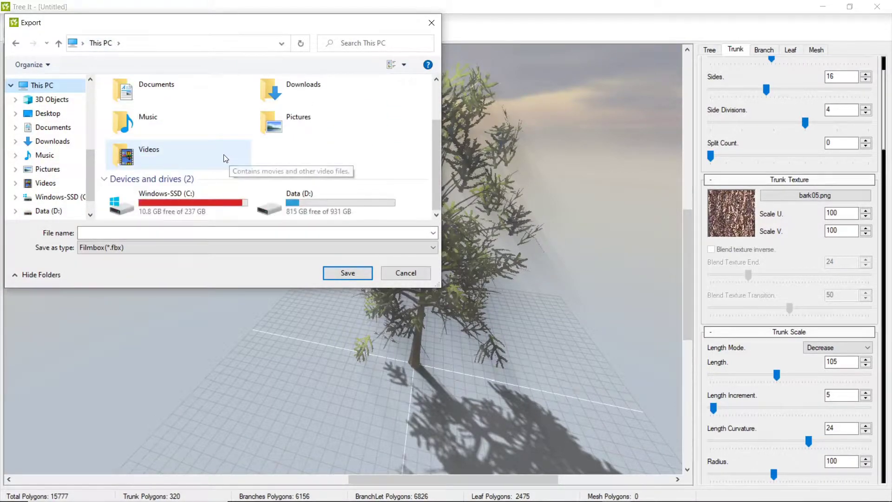
pyautogui.doubleClick(186, 203)
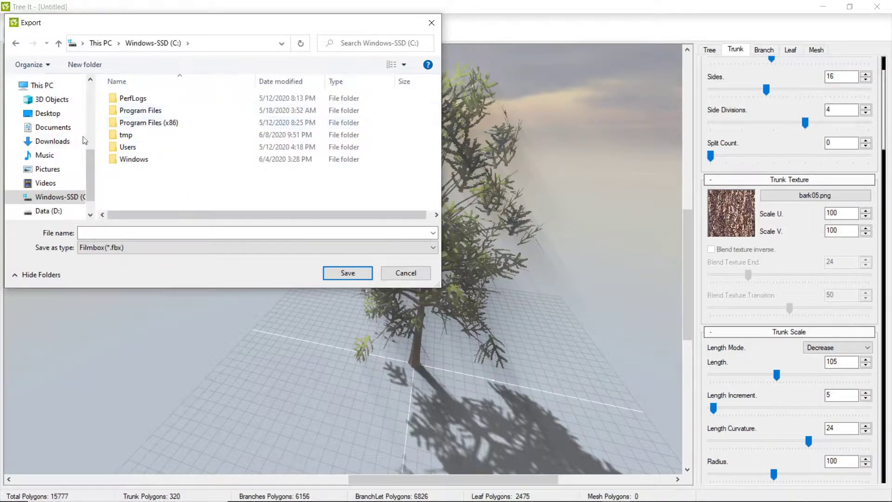
# - Save the FBX as 'Tree' in Desktop > unity2D > LandTest > Assets
pyautogui.click(55, 113)
pyautogui.scroll(-2, 167, 172)
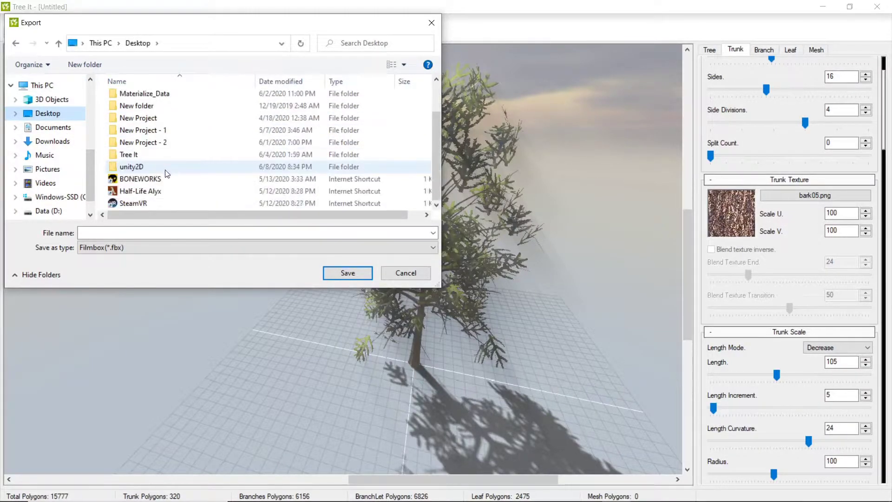
pyautogui.doubleClick(137, 167)
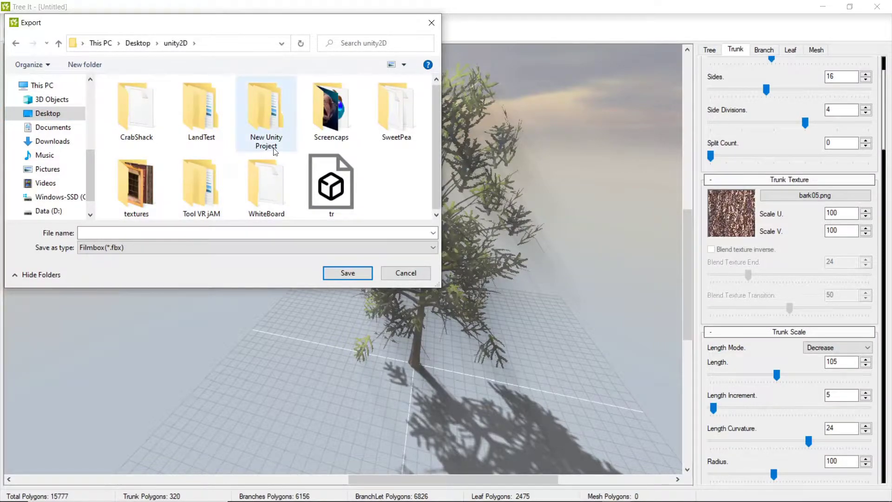
pyautogui.doubleClick(204, 108)
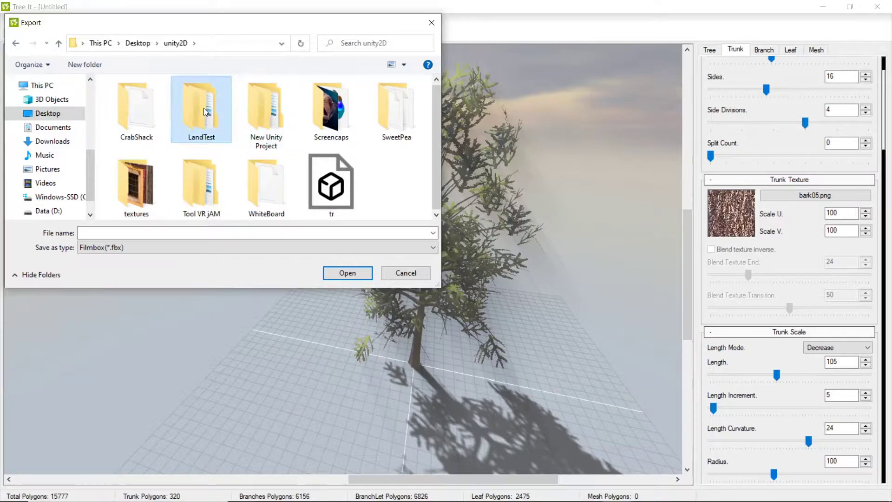
pyautogui.doubleClick(125, 99)
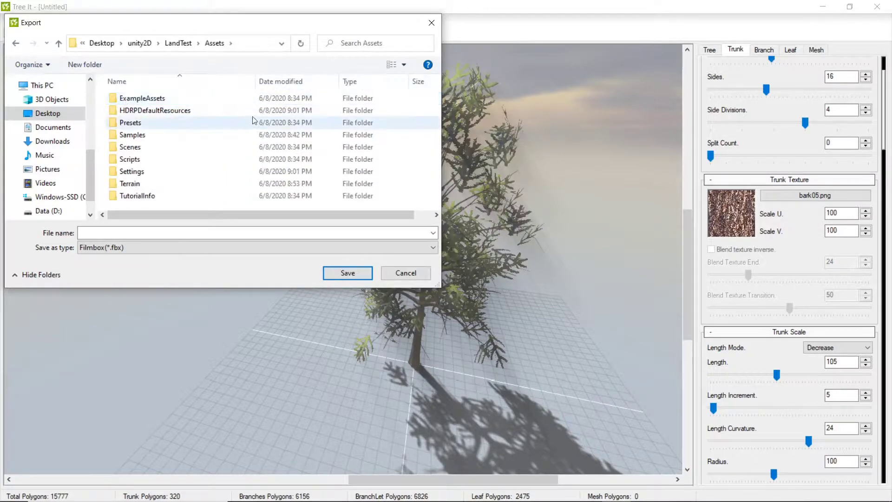
pyautogui.click(103, 232)
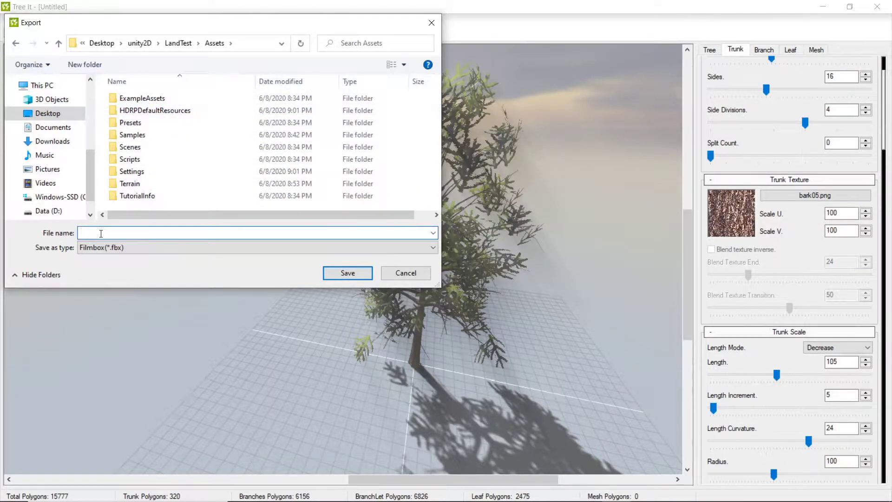
pyautogui.write('Tree')
pyautogui.press('Return')
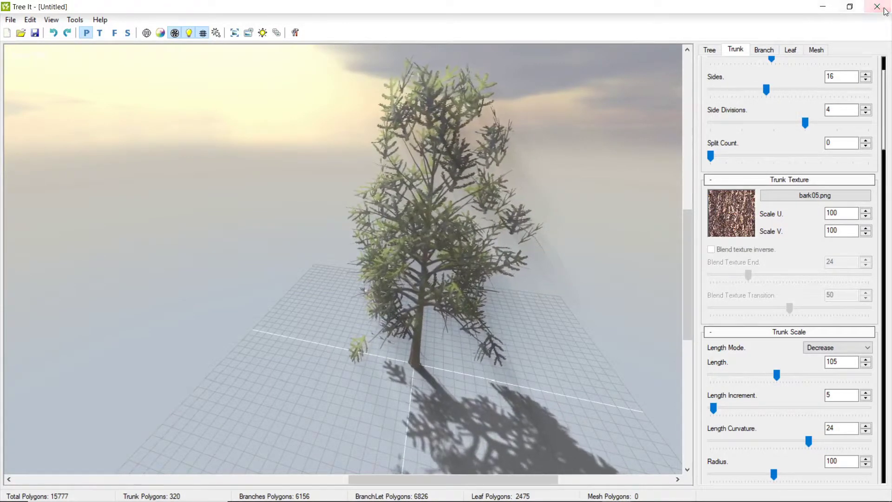
# - Close Tree It and place the Tree asset on the LandTest terrain in Unity, framed in view
pyautogui.click(832, 7)
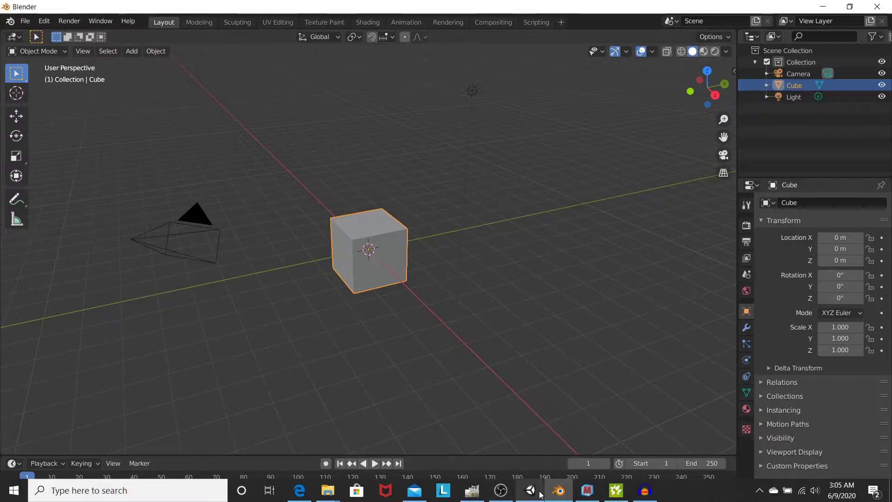
pyautogui.click(539, 492)
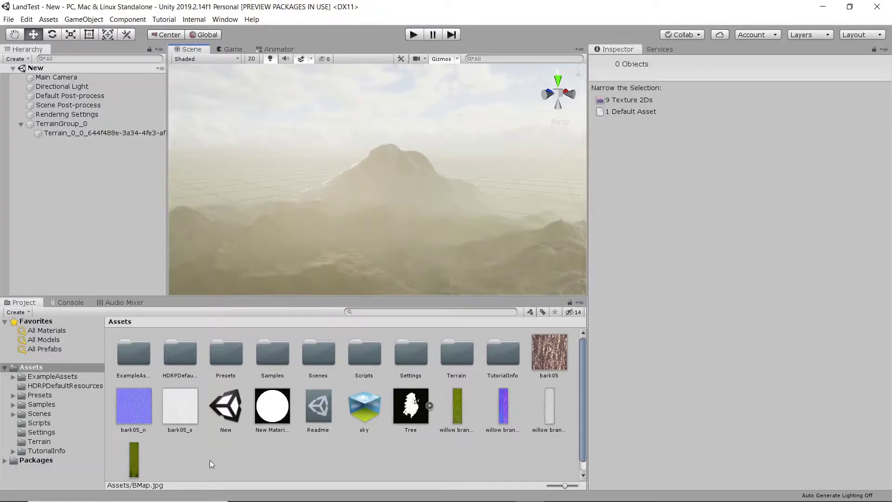
pyautogui.moveTo(411, 414); pyautogui.dragTo(411, 261)
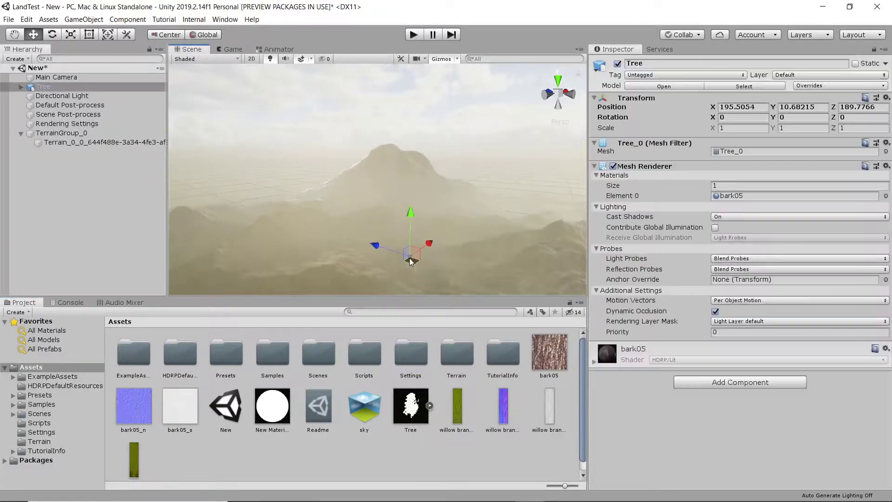
pyautogui.press('f')
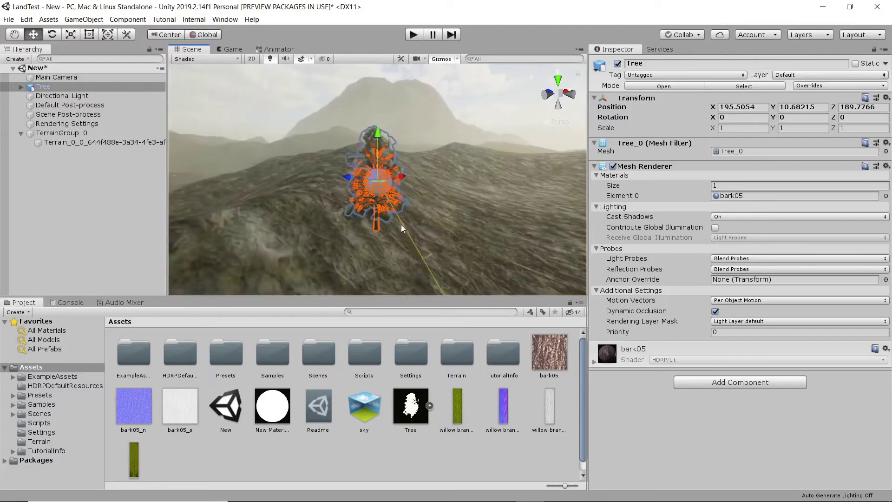
pyautogui.moveTo(296, 205); pyautogui.dragTo(389, 203, button='middle')
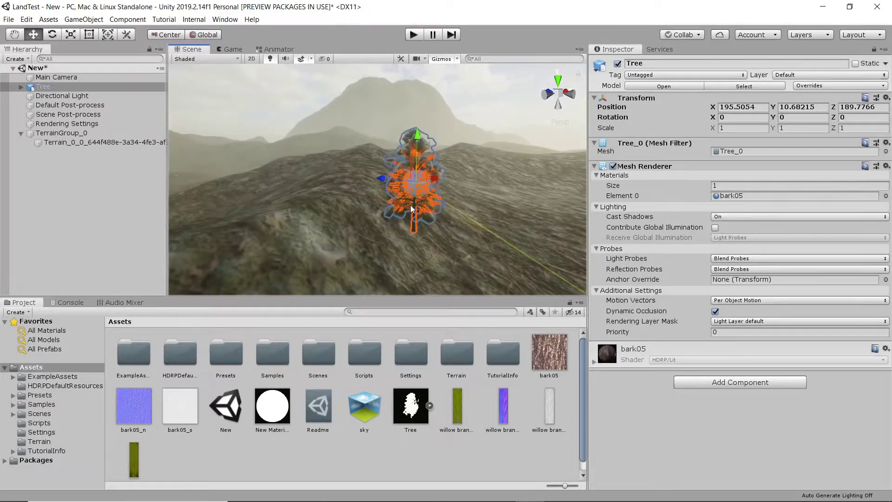
# - Scale the tree uniformly up to about 16.85
pyautogui.press('r')
pyautogui.moveTo(423, 185); pyautogui.dragTo(465, 250)
pyautogui.press('w')
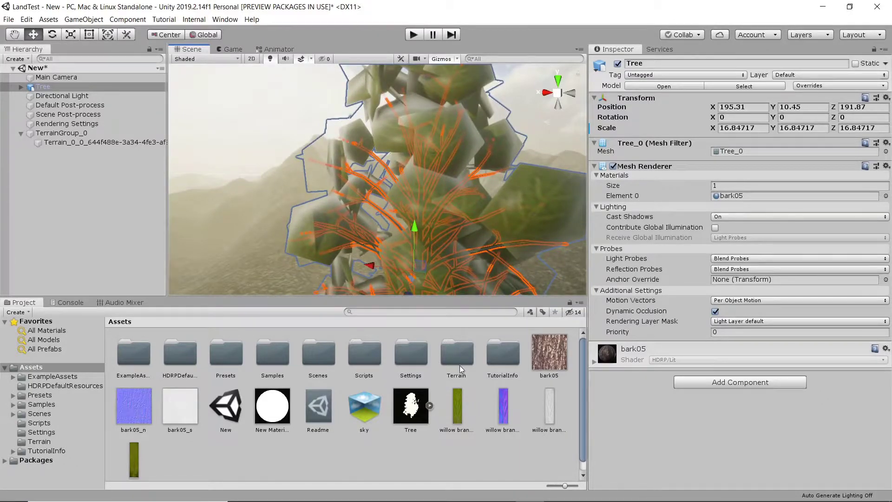
# - Turn on alpha clipping for the Tree's willow branch material at threshold 0.477, then frame the tree
pyautogui.click(429, 406)
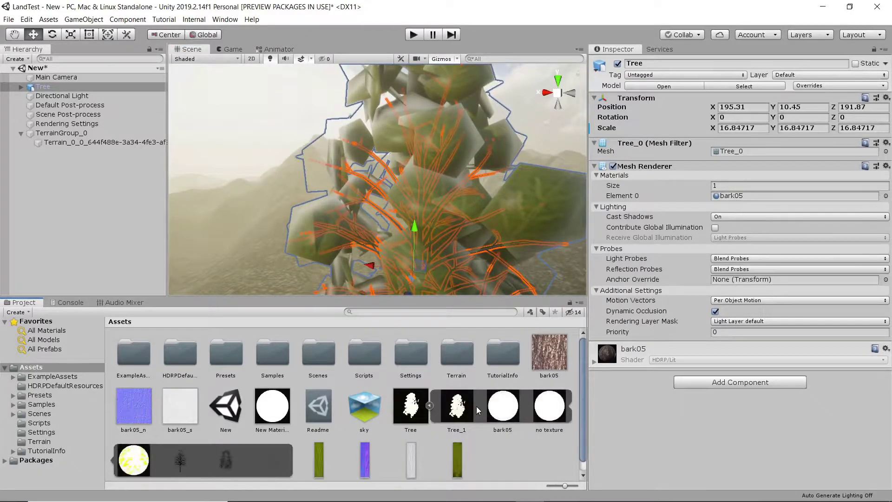
pyautogui.scroll(-1, 476, 406)
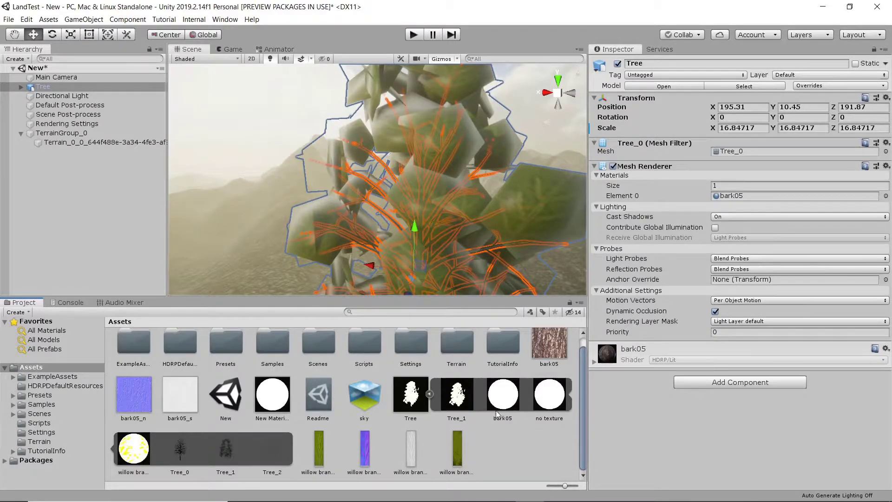
pyautogui.click(135, 453)
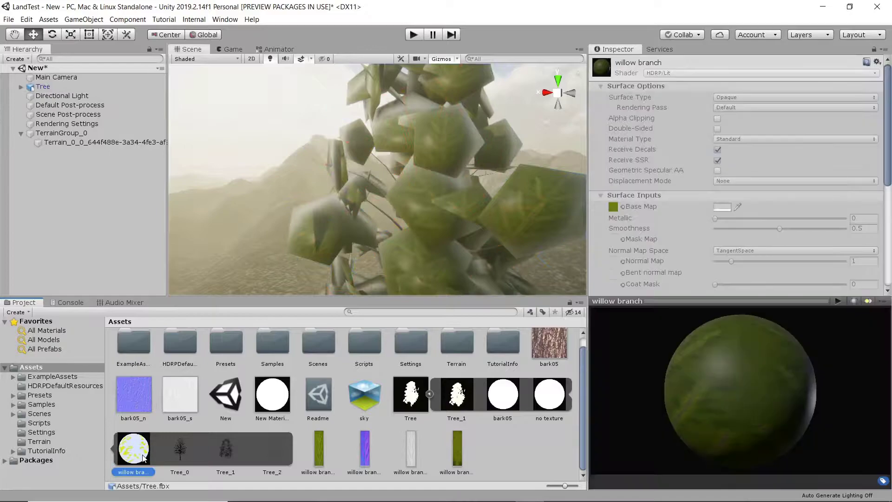
pyautogui.moveTo(638, 438); pyautogui.dragTo(772, 387)
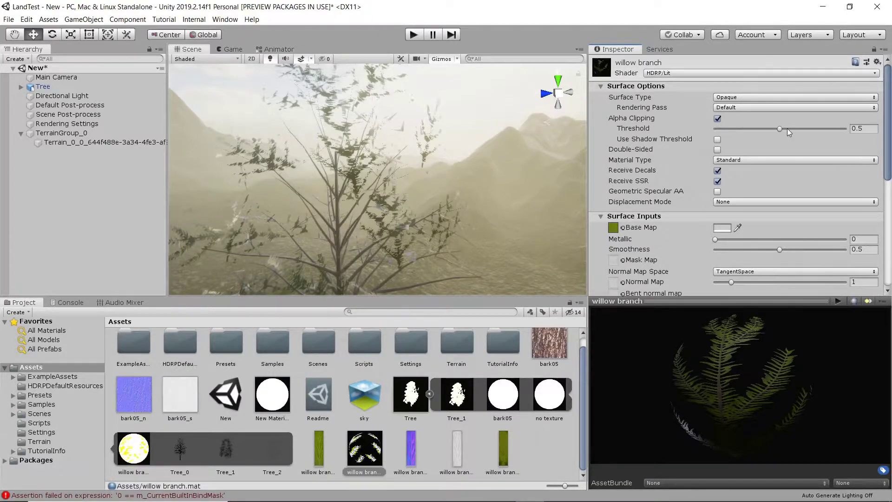
pyautogui.moveTo(779, 127); pyautogui.dragTo(776, 127)
pyautogui.moveTo(305, 189); pyautogui.dragTo(362, 157, button='right')
pyautogui.moveTo(441, 189); pyautogui.dragTo(328, 155, button='right')
pyautogui.moveTo(327, 155); pyautogui.dragTo(385, 150, button='middle')
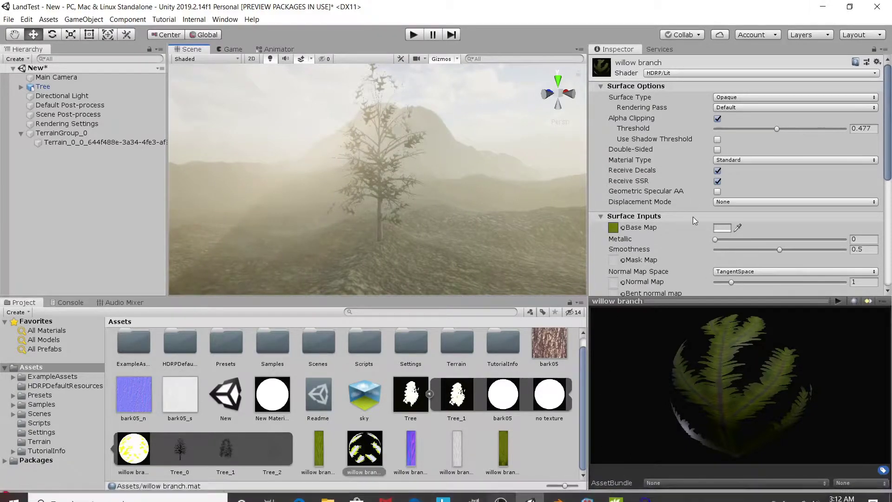
# - Back in Blender, delete the default cube so only the camera and light remain
pyautogui.click(831, 9)
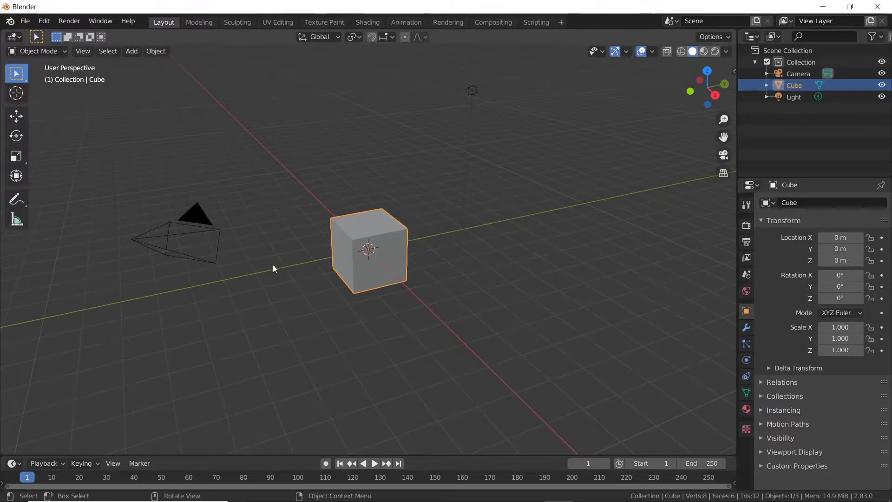
pyautogui.moveTo(372, 265)
pyautogui.mouseDown(button='middle')
pyautogui.moveTo(412, 270)
pyautogui.moveTo(372, 264)
pyautogui.mouseUp(button='middle')
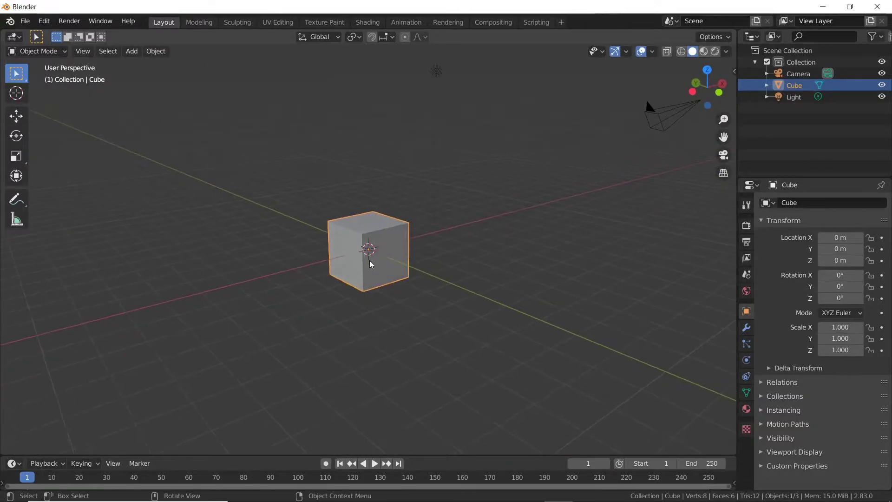
pyautogui.press('x')
pyautogui.click(371, 264)
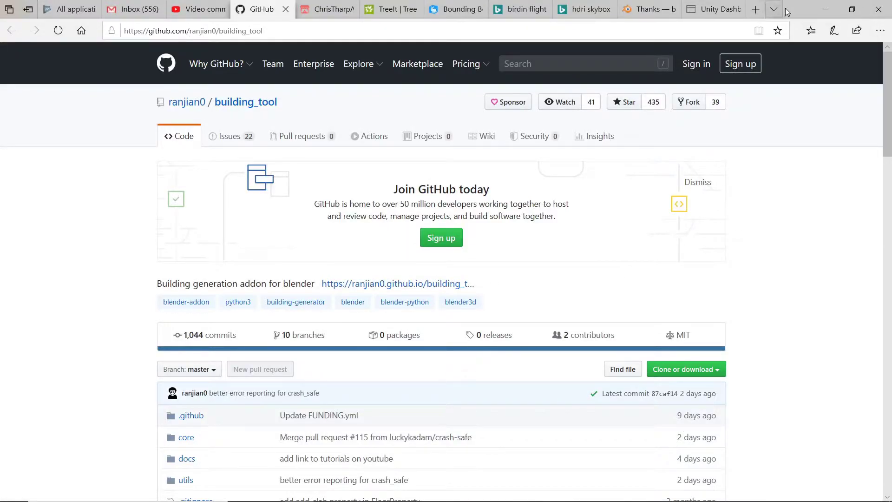
pyautogui.click(826, 9)
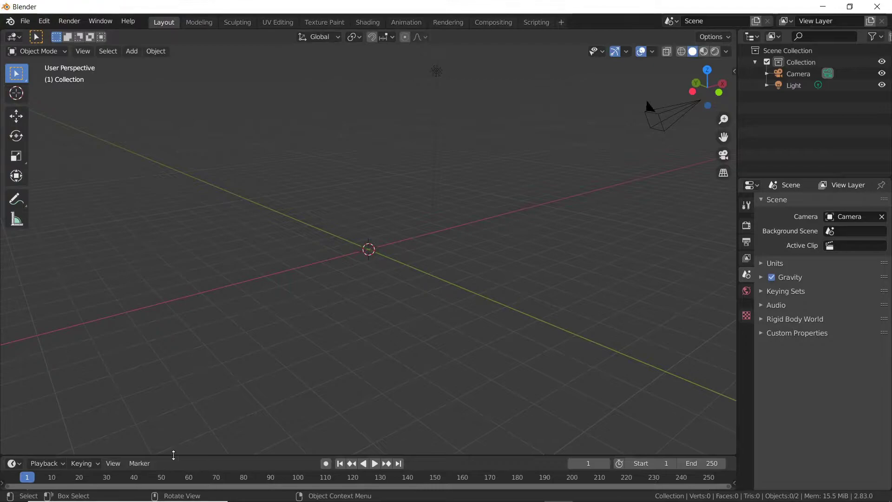
# - Enlarge the bottom timeline area and turn it into the Preferences editor
pyautogui.moveTo(173, 454); pyautogui.dragTo(173, 338)
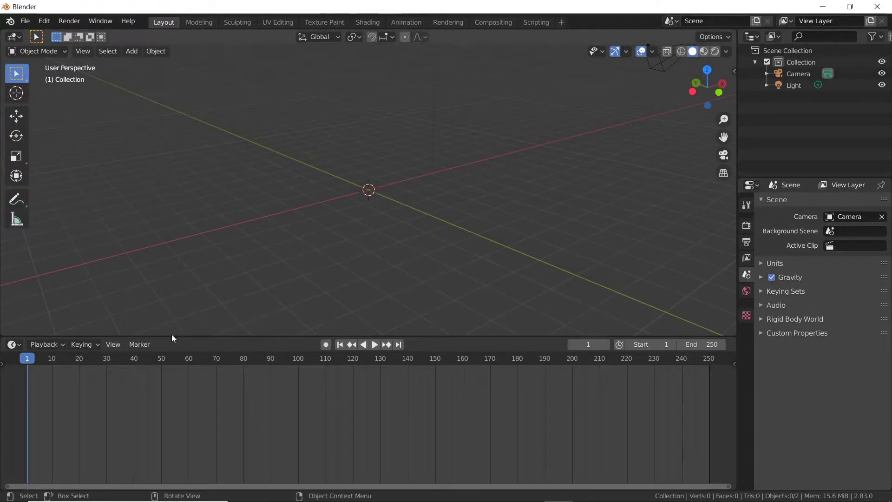
pyautogui.click(14, 344)
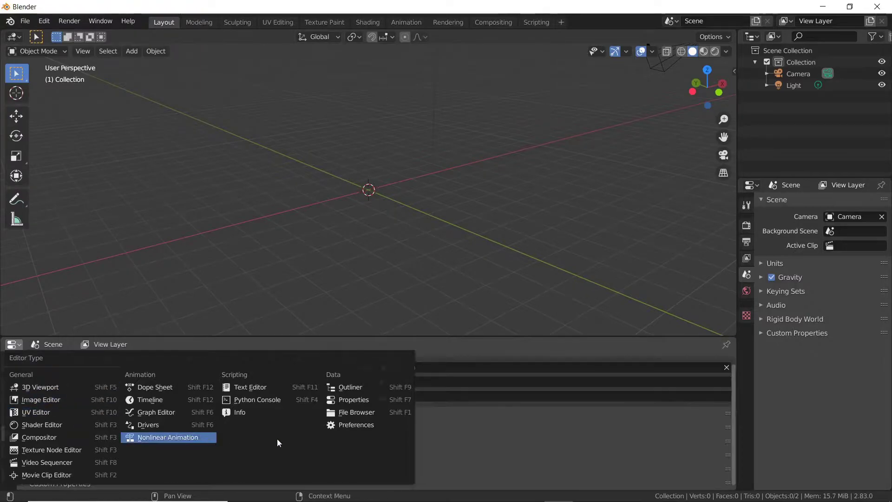
pyautogui.click(360, 425)
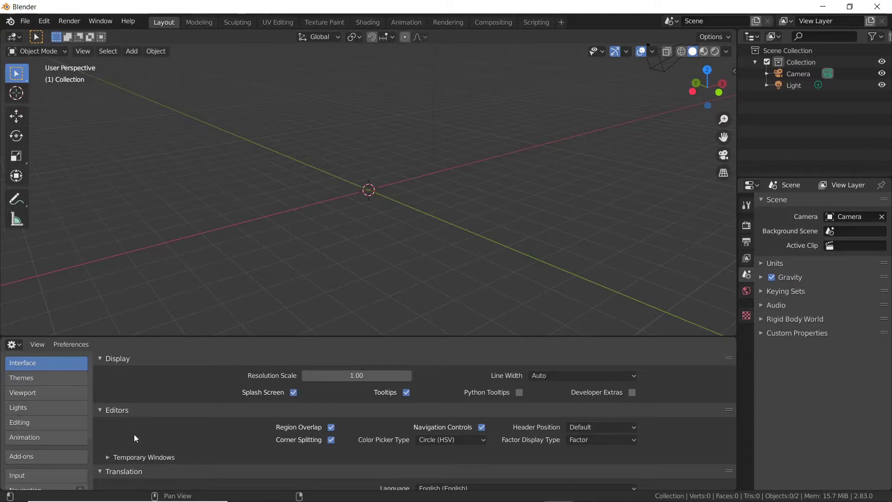
# - Install building_tool-master.zip under Add-ons and enable Building Tools
pyautogui.scroll(-3, 149, 431)
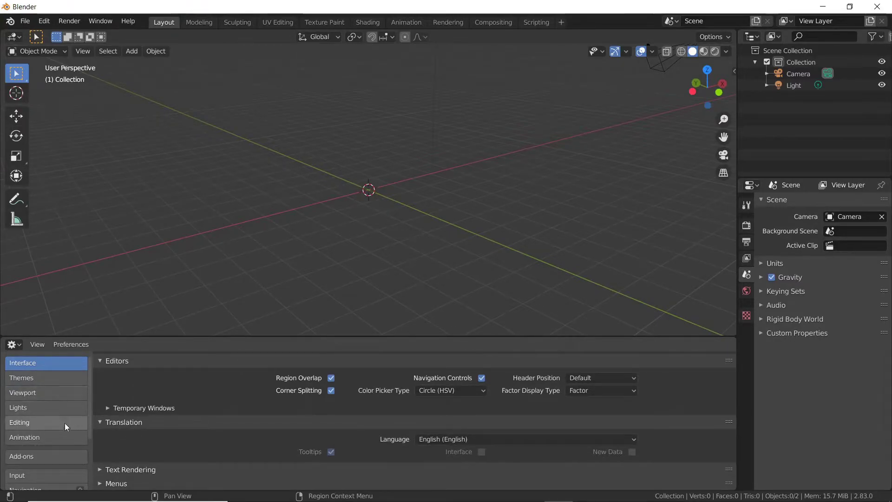
pyautogui.click(48, 457)
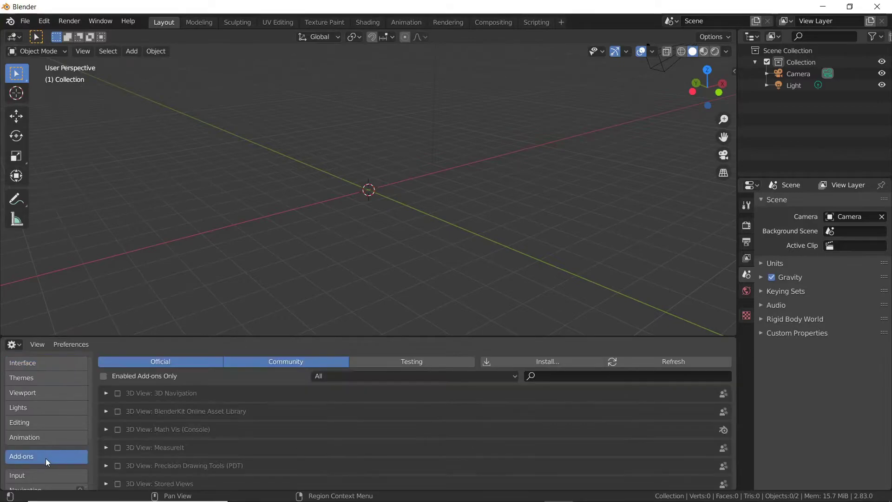
pyautogui.click(515, 362)
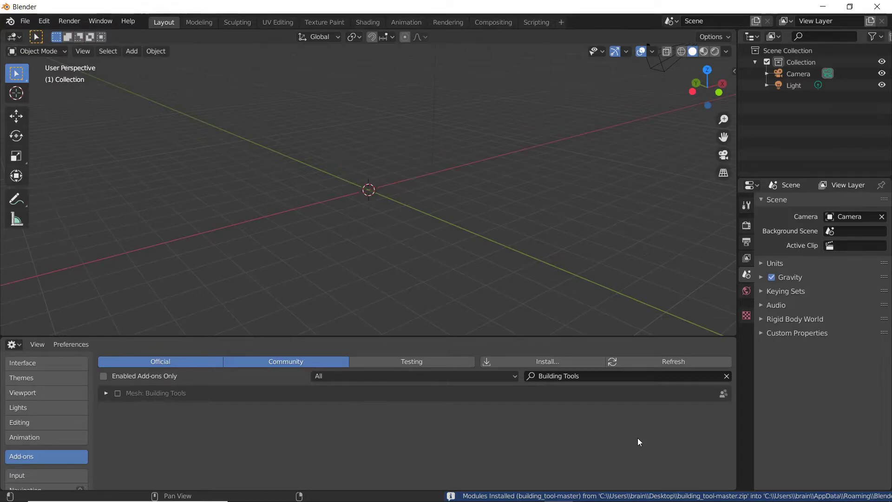
pyautogui.click(117, 394)
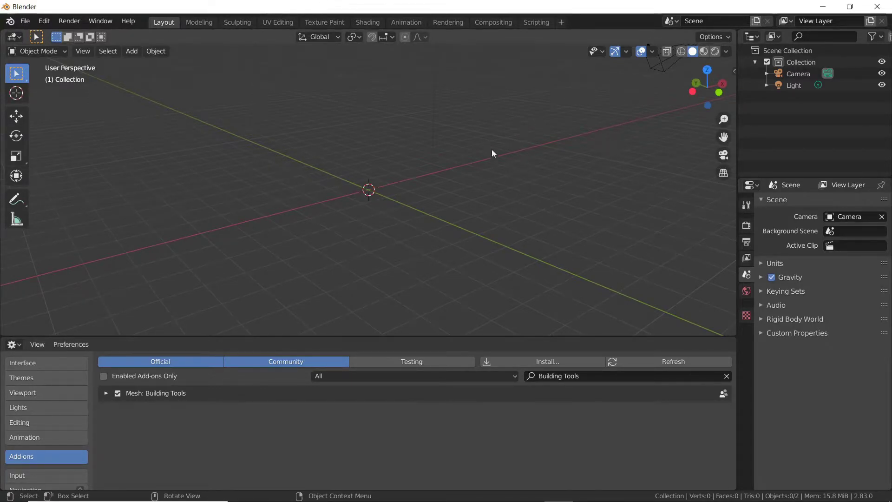
# - Show the Building Tools tab in the viewport sidebar and shrink the bottom area back to a Timeline
pyautogui.press('n')
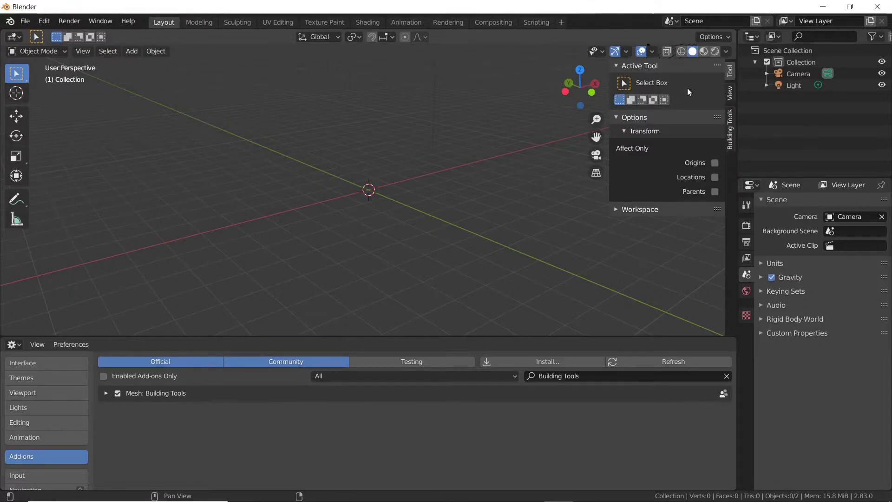
pyautogui.click(733, 125)
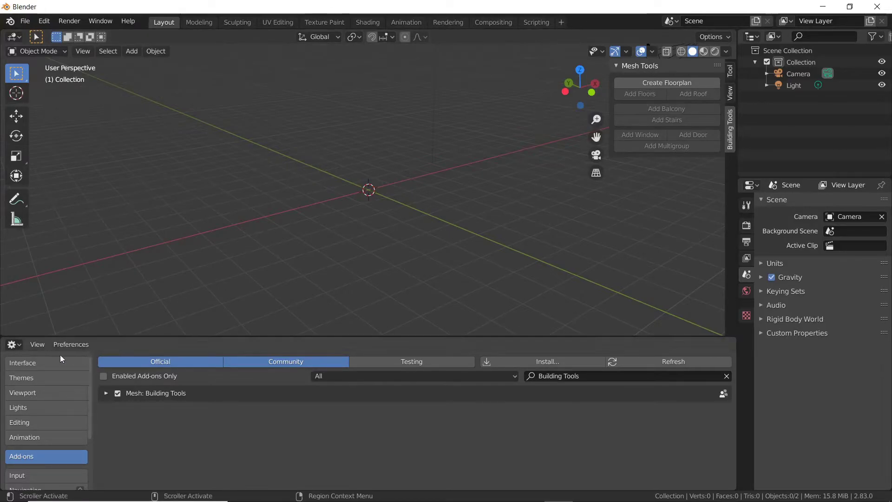
pyautogui.click(21, 346)
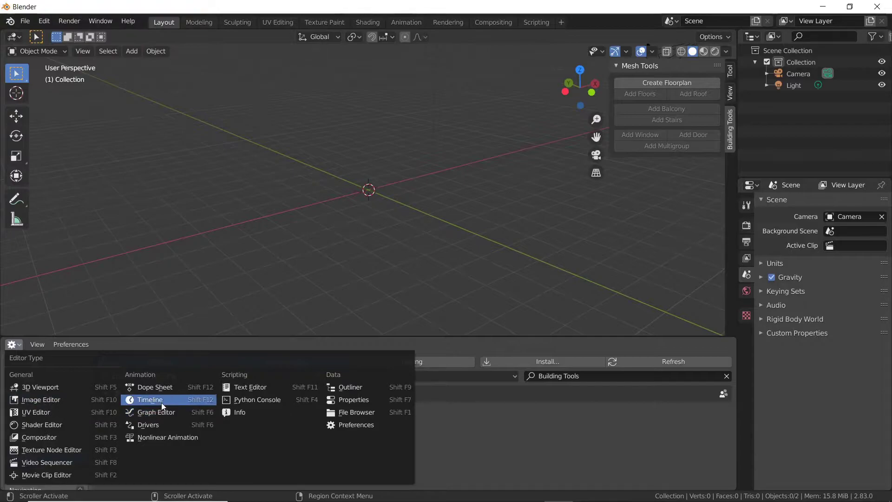
pyautogui.click(149, 401)
pyautogui.moveTo(166, 337); pyautogui.dragTo(160, 454)
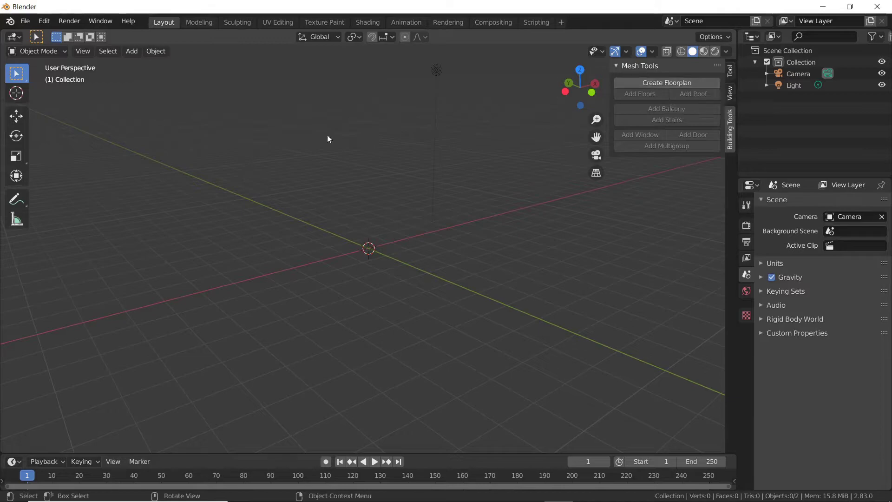
# - Create a floorplan and switch its type from Rectangular through Circular to Composite (4.00 × 4.00, fan length 1.00)
pyautogui.click(659, 82)
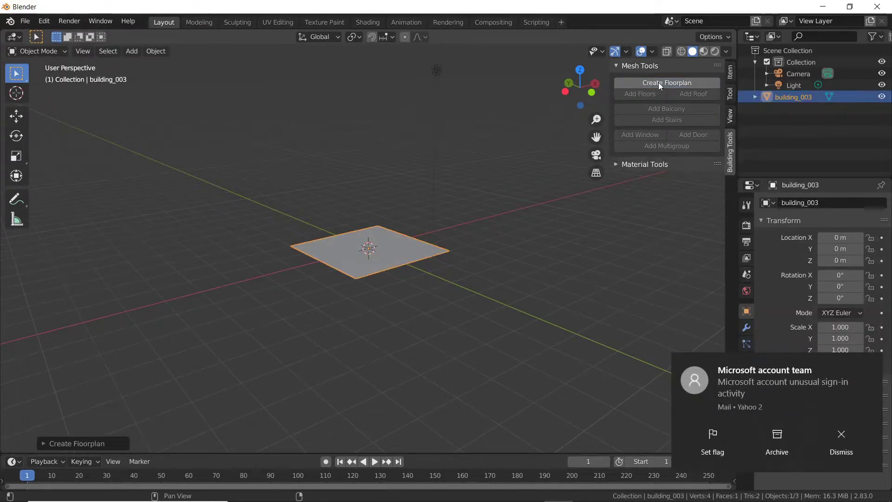
pyautogui.click(43, 443)
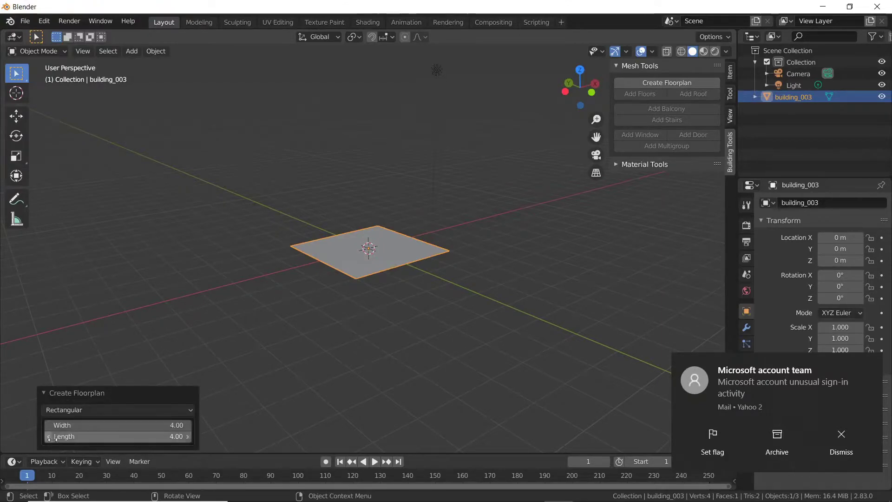
pyautogui.click(186, 414)
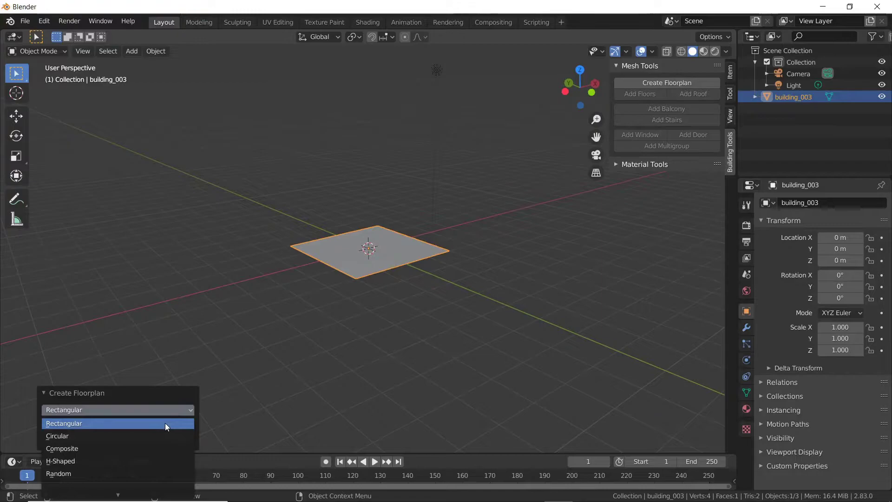
pyautogui.click(166, 423)
pyautogui.click(155, 411)
pyautogui.click(128, 437)
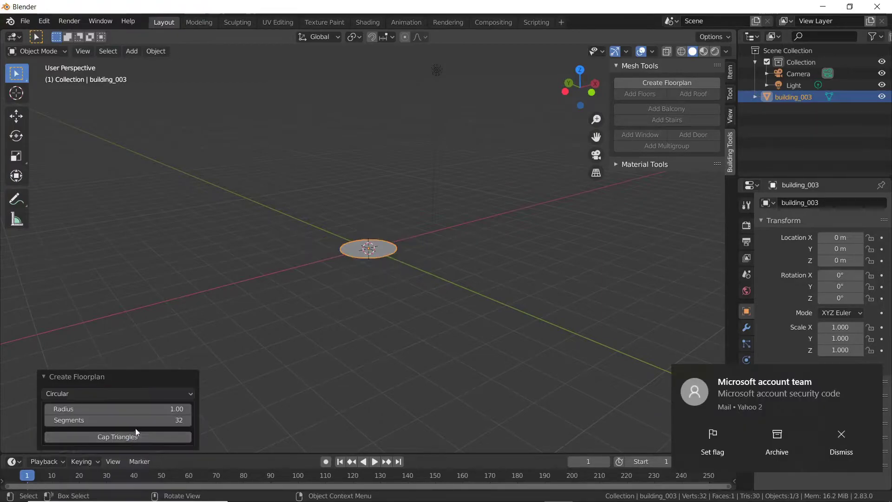
pyautogui.click(137, 395)
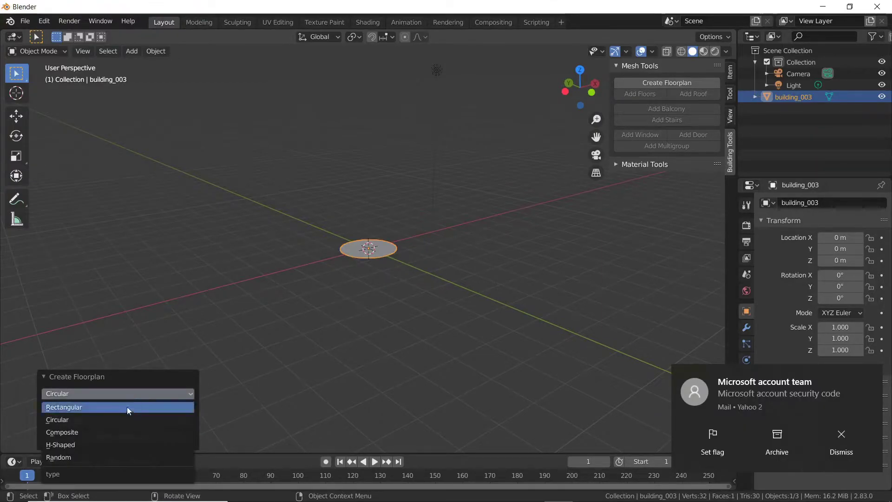
pyautogui.click(113, 431)
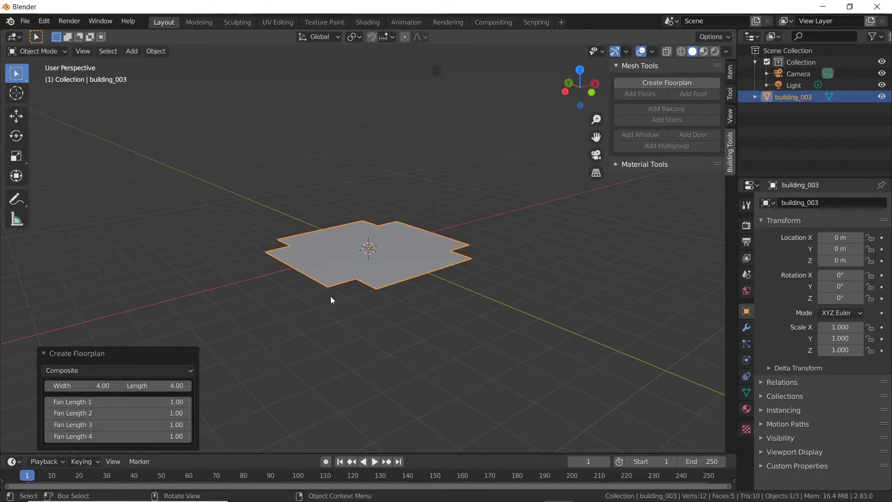
# - In Edit Mode, extrude the floorplan into three stacked 2.00-high floors with 0.20 slabs
pyautogui.press('Tab')
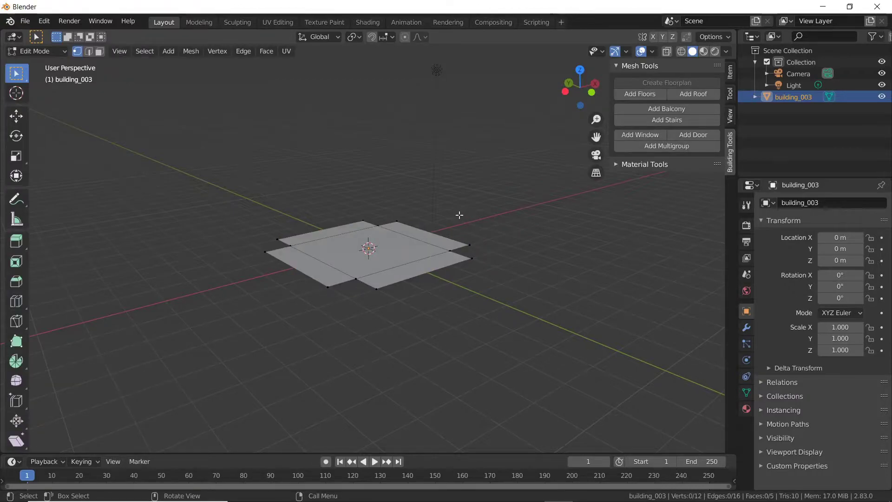
pyautogui.press('a')
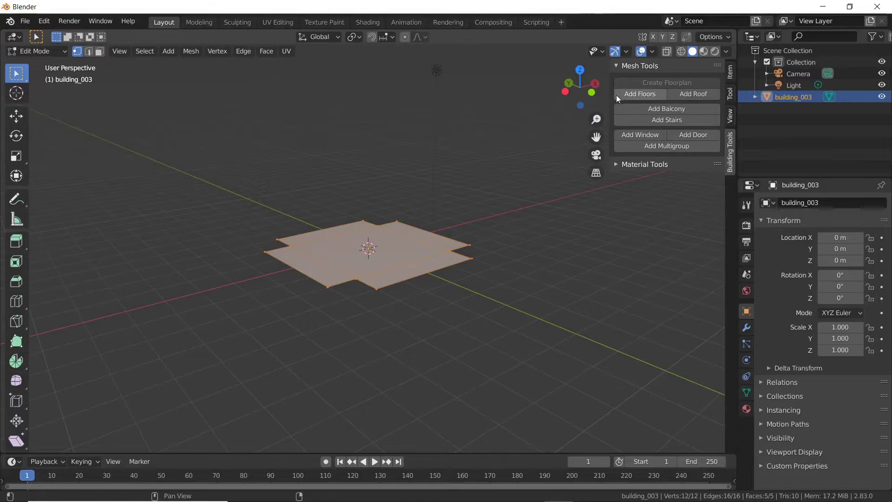
pyautogui.click(649, 93)
pyautogui.rightClick(291, 306)
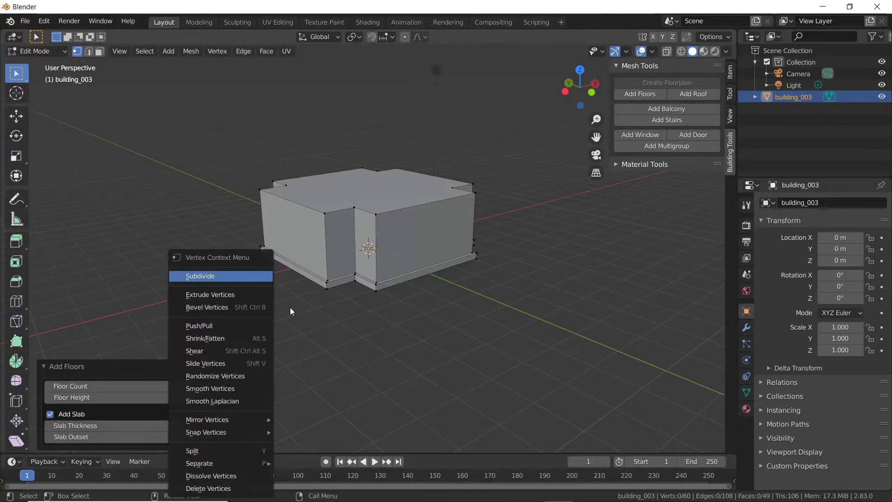
pyautogui.moveTo(359, 307); pyautogui.dragTo(274, 292, button='middle')
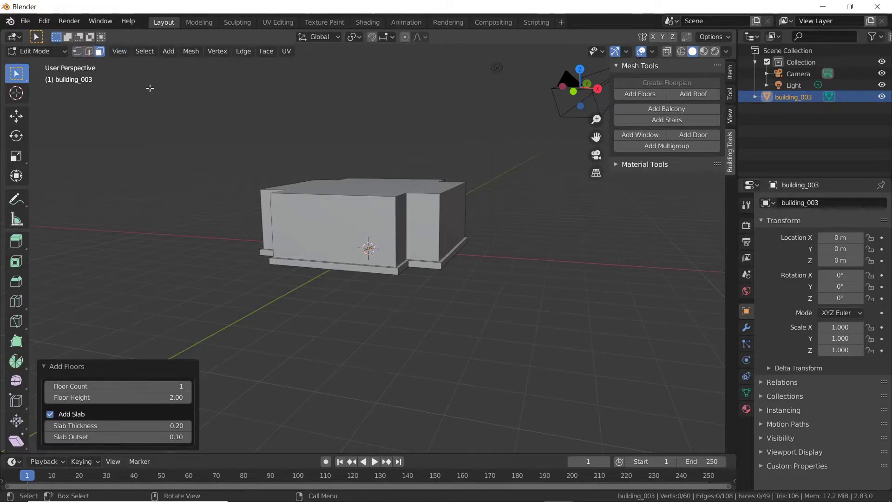
pyautogui.click(363, 188)
pyautogui.rightClick(363, 188)
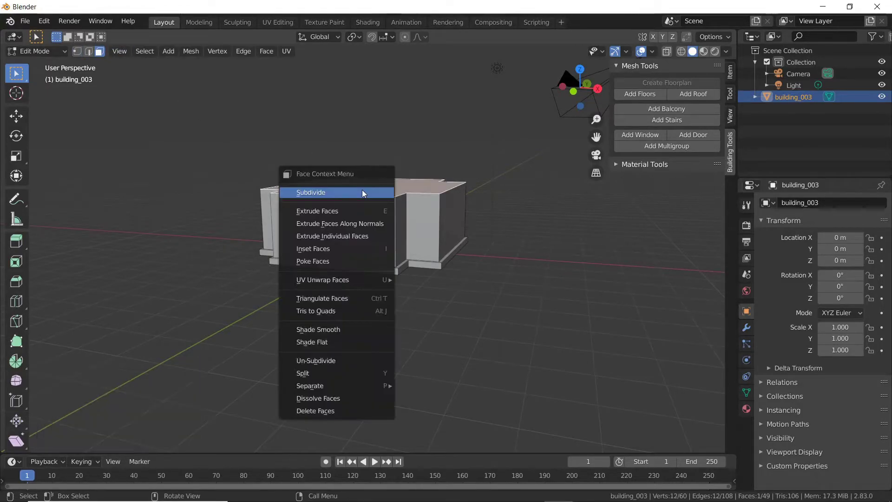
pyautogui.click(640, 94)
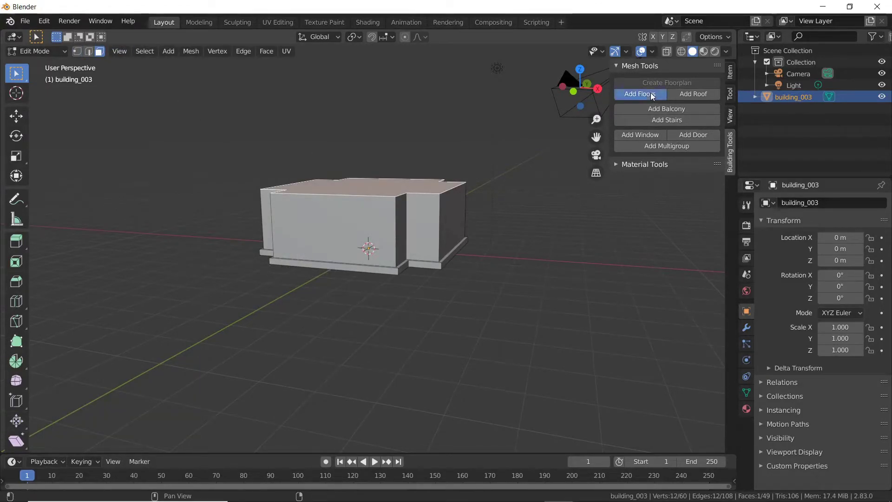
pyautogui.moveTo(418, 200); pyautogui.dragTo(345, 210, button='middle')
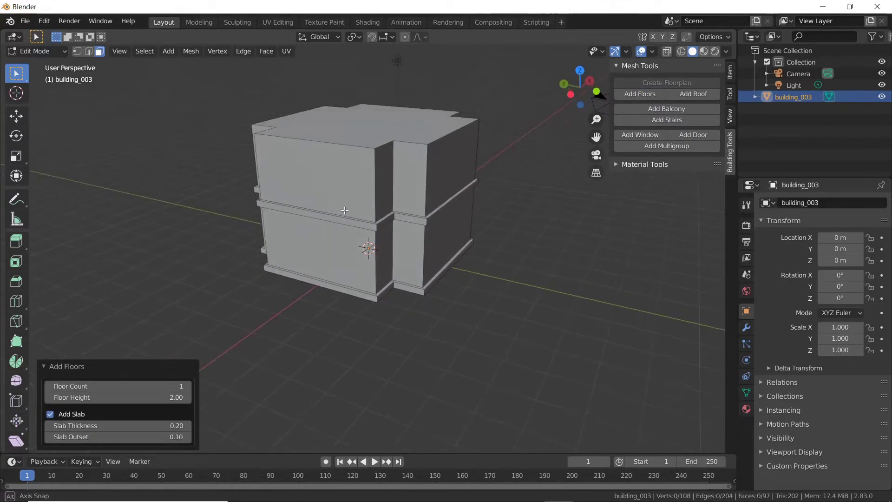
pyautogui.click(371, 130)
pyautogui.click(638, 94)
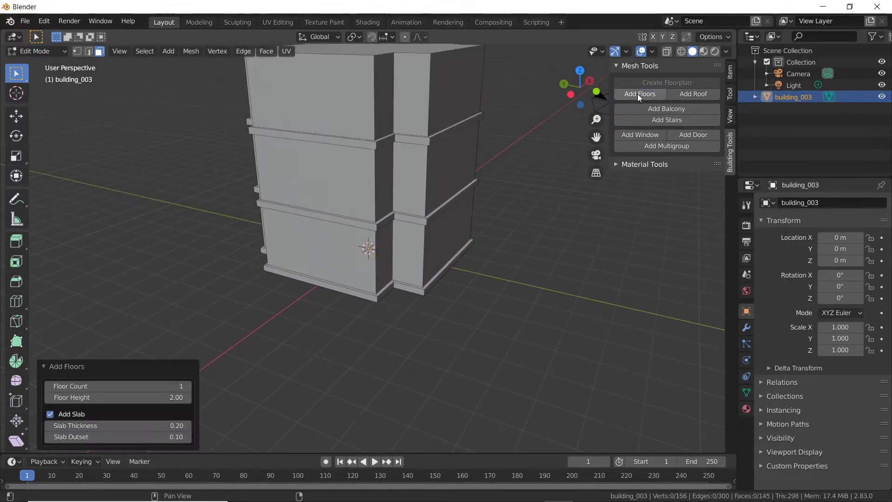
# - Add several more floors on the top face, repeating with Shift+R, to make a tall tower
pyautogui.moveTo(482, 236); pyautogui.dragTo(341, 200, button='middle')
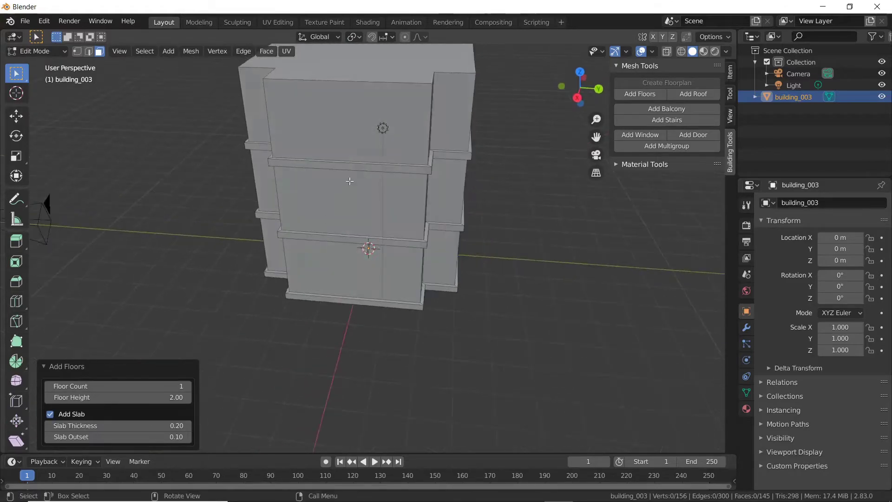
pyautogui.click(384, 74)
pyautogui.scroll(-5, 385, 88)
pyautogui.click(644, 97)
pyautogui.hotkey('shift', 'r')
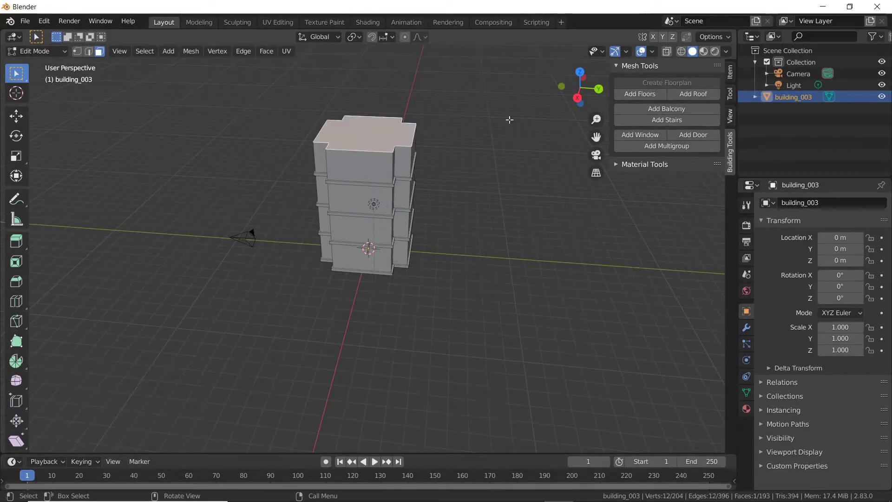
pyautogui.click(640, 94)
pyautogui.hotkey('shift', 'r')
pyautogui.click(640, 94)
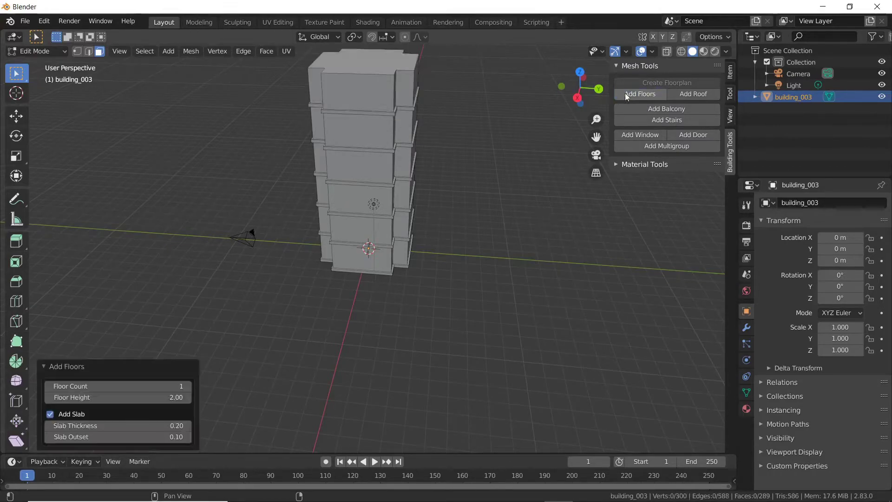
pyautogui.click(365, 93)
pyautogui.scroll(-3, 365, 93)
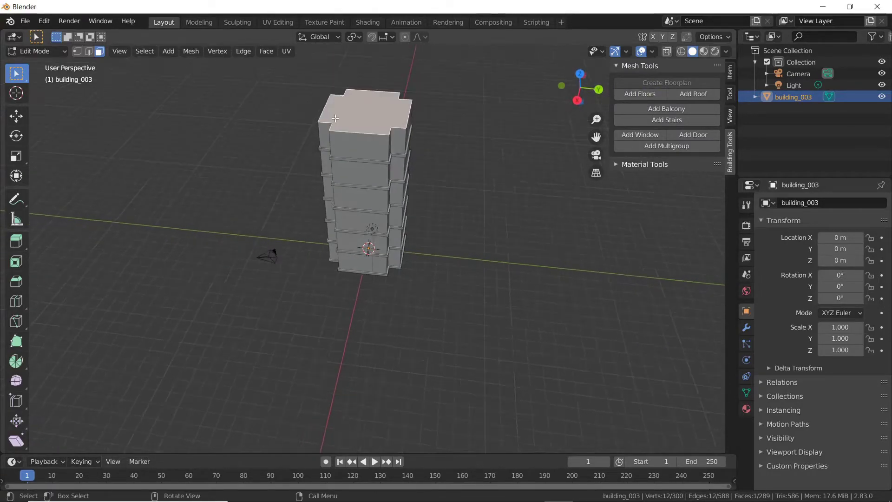
# - Add a roof to the tower's top face and change its type from Flat to Hip
pyautogui.click(695, 94)
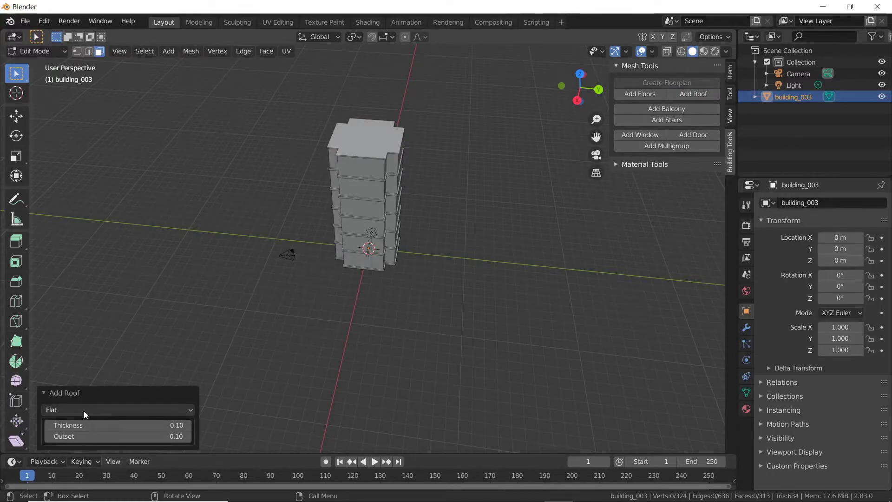
pyautogui.click(117, 410)
pyautogui.click(54, 436)
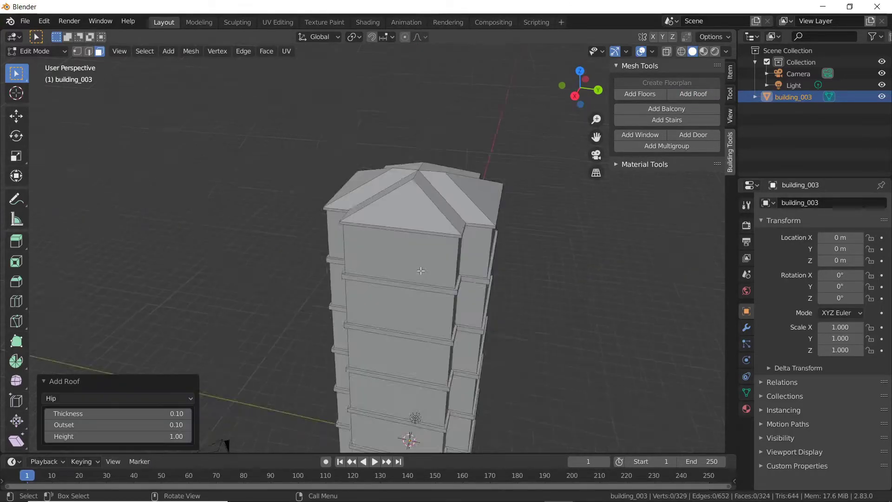
pyautogui.scroll(3, 421, 270)
pyautogui.moveTo(438, 259); pyautogui.dragTo(360, 260, button='middle')
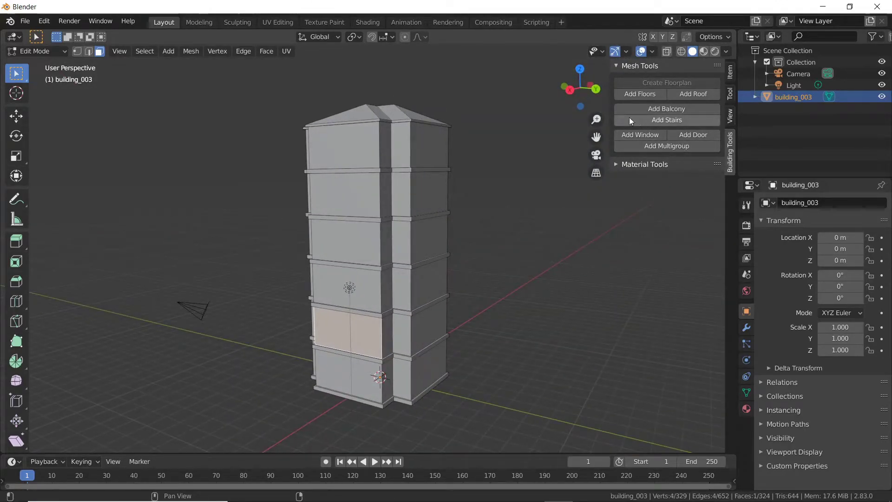
# - Add a balcony to the selected wall with Size X 4.00 and Offset Y -0.9
pyautogui.click(667, 110)
pyautogui.scroll(5, 357, 279)
pyautogui.keyDown('shift'); pyautogui.moveTo(357, 442); pyautogui.dragTo(427, 264, button='middle'); pyautogui.keyUp('shift')
pyautogui.scroll(-2, 357, 363)
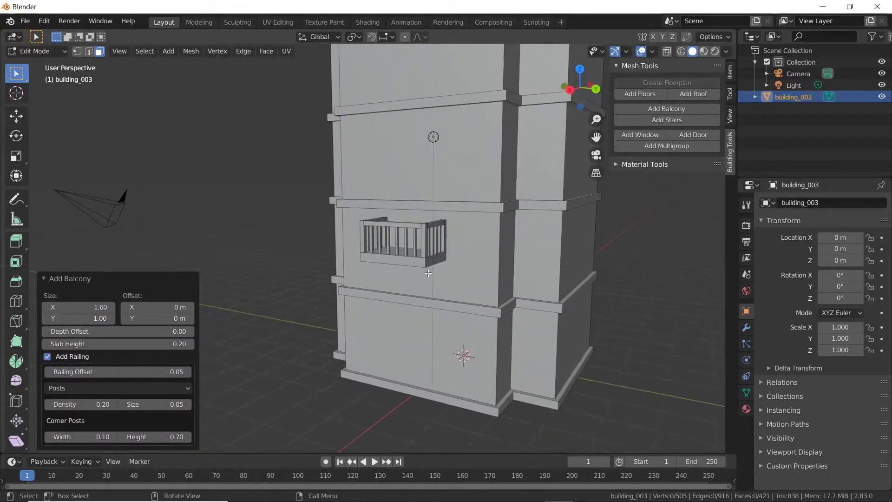
pyautogui.scroll(2, 427, 300)
pyautogui.moveTo(427, 300); pyautogui.dragTo(458, 293, button='middle')
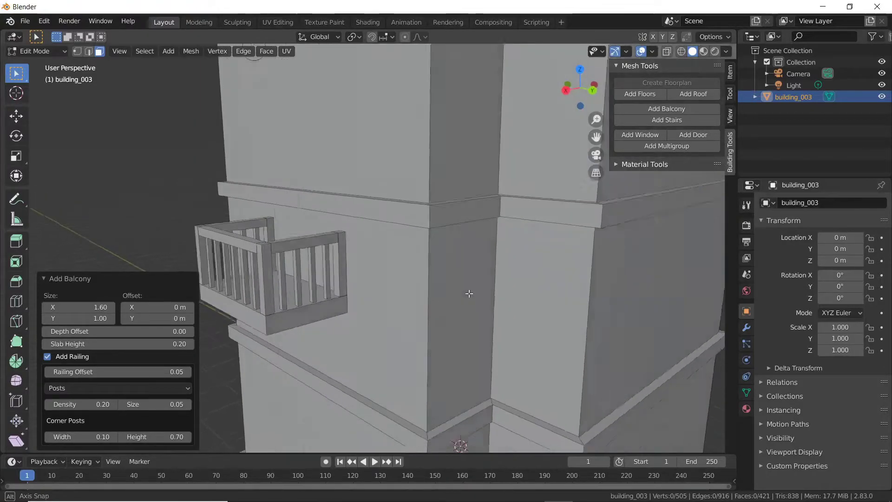
pyautogui.scroll(2, 458, 292)
pyautogui.moveTo(524, 272); pyautogui.dragTo(498, 273, button='middle')
pyautogui.moveTo(405, 270); pyautogui.dragTo(541, 291, button='middle')
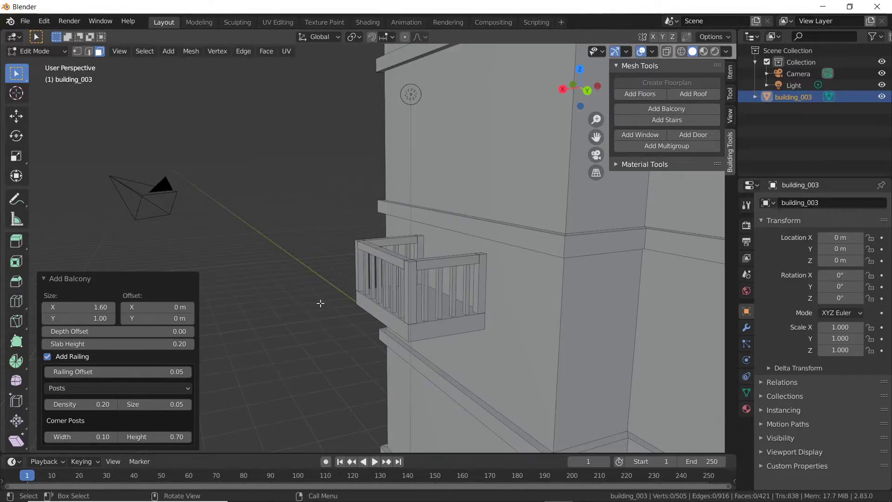
pyautogui.moveTo(69, 308); pyautogui.dragTo(142, 308)
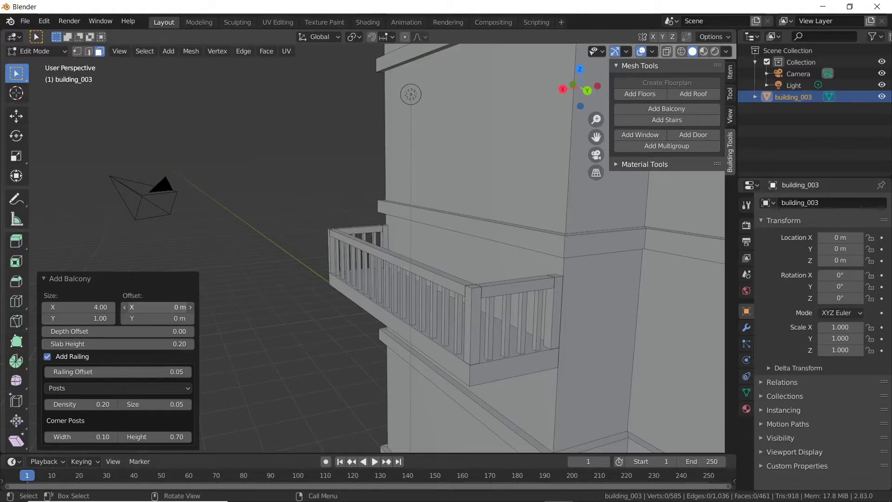
pyautogui.moveTo(158, 318); pyautogui.dragTo(86, 318)
# - Select a lower wall face of the tower
pyautogui.scroll(-5, 318, 310)
pyautogui.moveTo(271, 300); pyautogui.dragTo(511, 301, button='middle')
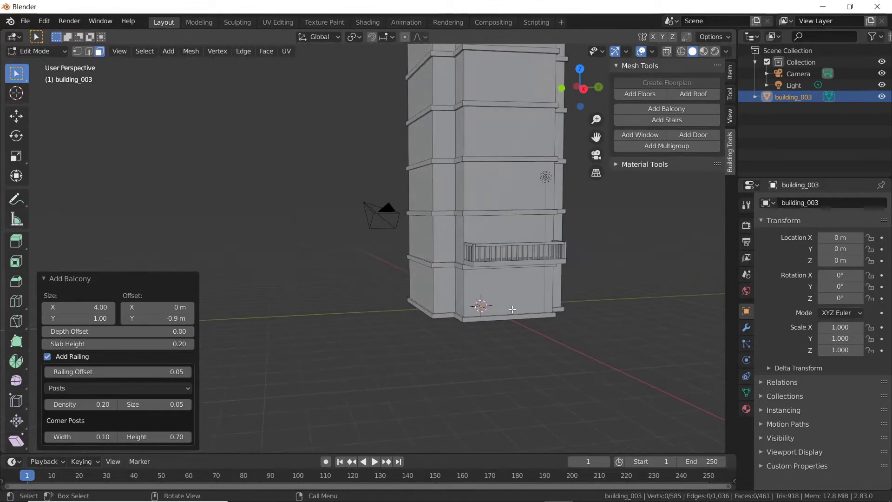
pyautogui.click(512, 302)
pyautogui.moveTo(618, 284); pyautogui.dragTo(651, 260, button='middle')
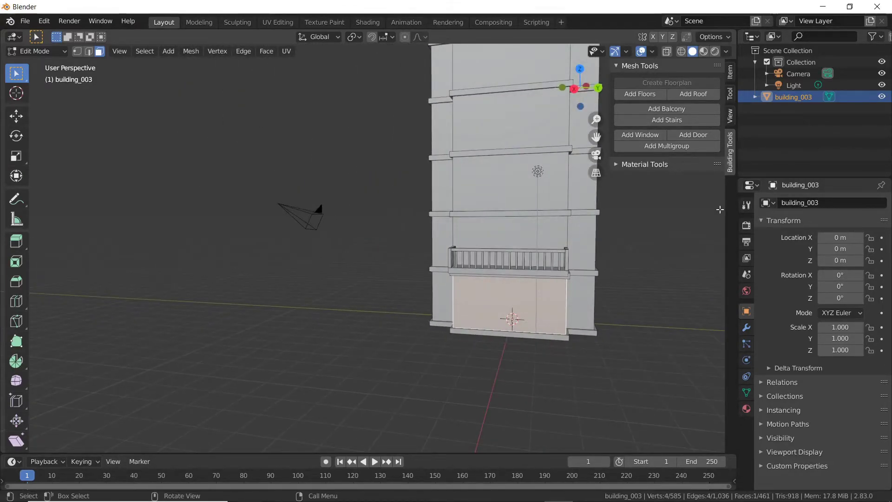
# - Add a door to the selected ground-floor wall beneath the balcony
pyautogui.click(669, 148)
pyautogui.scroll(3, 532, 341)
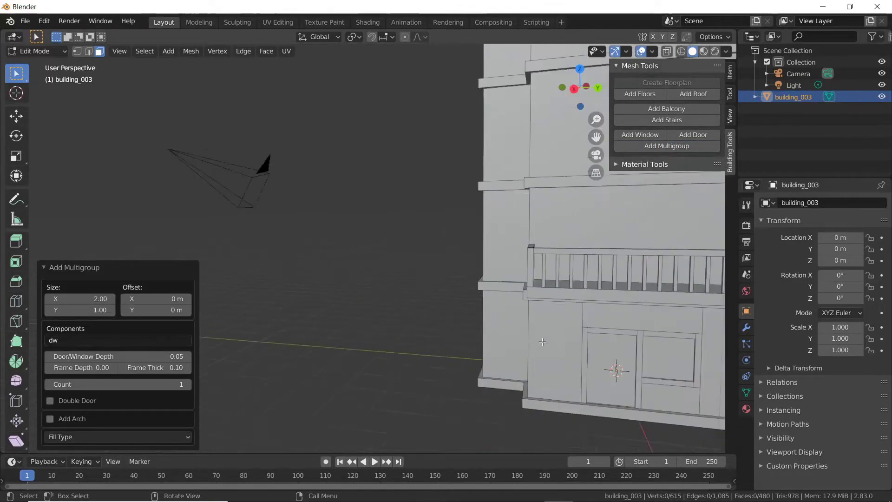
pyautogui.keyDown('shift'); pyautogui.moveTo(532, 341); pyautogui.dragTo(391, 320, button='middle'); pyautogui.keyUp('shift')
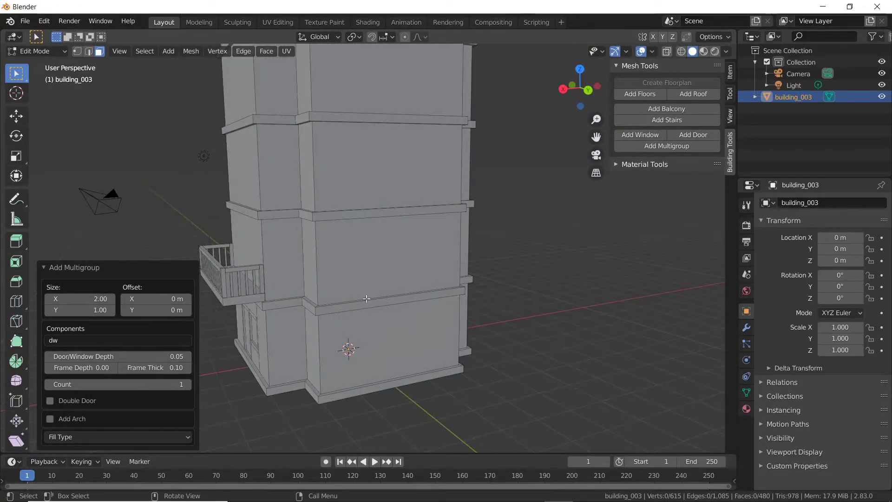
# - Shift-select the front wall faces on one side of the tower, floor by floor
pyautogui.click(369, 263)
pyautogui.scroll(-5, 355, 178)
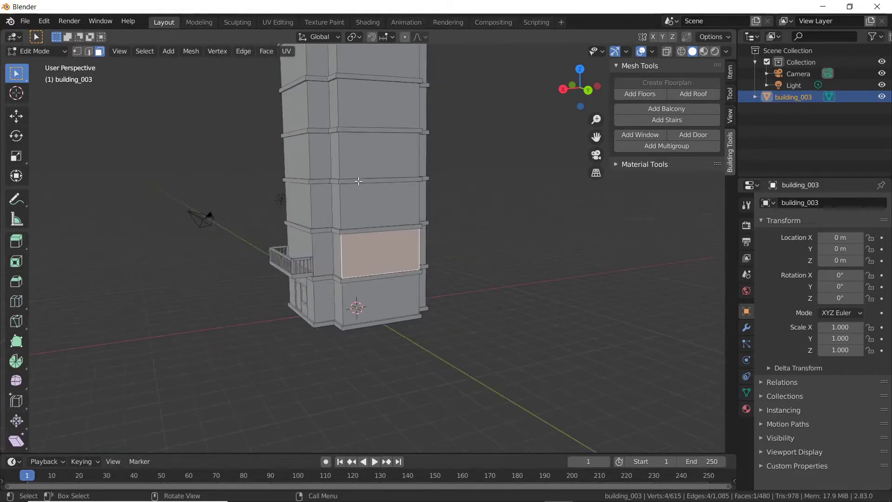
pyautogui.keyDown('shift'); pyautogui.click(390, 272); pyautogui.keyUp('shift')
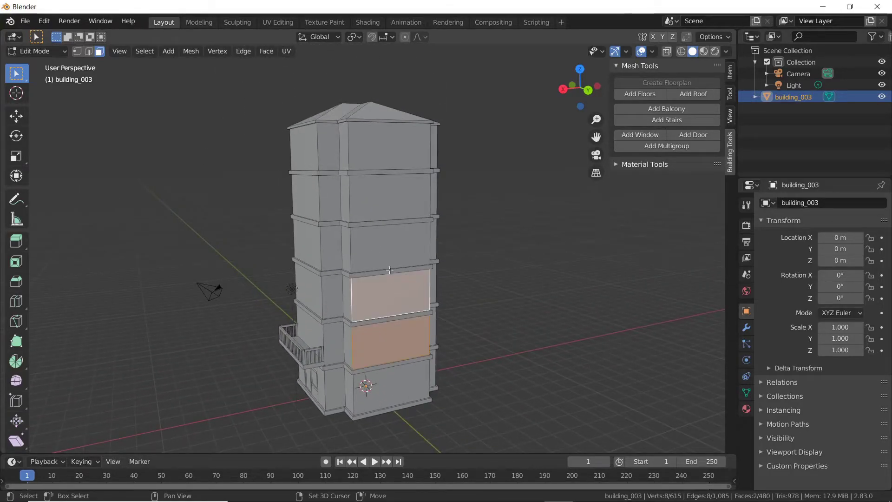
pyautogui.keyDown('shift'); pyautogui.click(375, 194); pyautogui.keyUp('shift')
pyautogui.keyDown('shift'); pyautogui.click(390, 161); pyautogui.keyUp('shift')
pyautogui.keyDown('shift'); pyautogui.click(398, 242); pyautogui.keyUp('shift')
pyautogui.moveTo(398, 241); pyautogui.dragTo(465, 260, button='middle')
pyautogui.keyDown('shift'); pyautogui.click(371, 335); pyautogui.keyUp('shift')
pyautogui.keyDown('shift'); pyautogui.click(369, 286); pyautogui.keyUp('shift')
pyautogui.keyDown('shift'); pyautogui.click(372, 218); pyautogui.keyUp('shift')
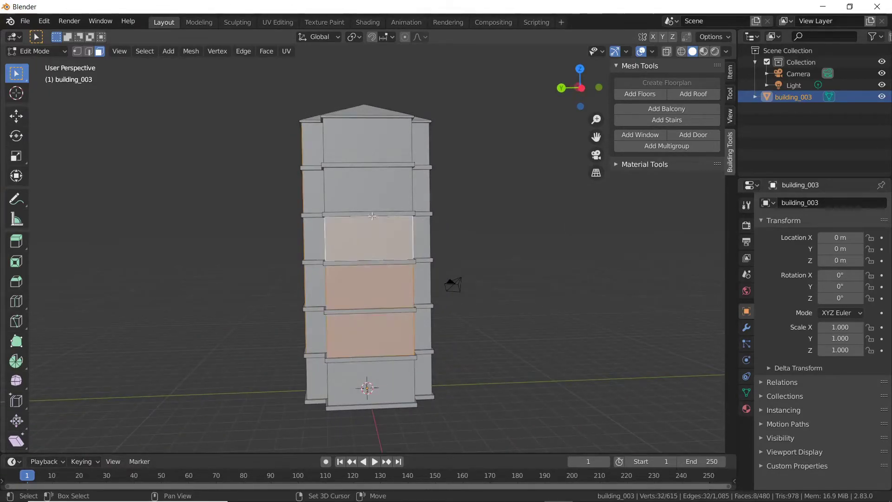
pyautogui.keyDown('shift'); pyautogui.click(371, 189); pyautogui.keyUp('shift')
pyautogui.keyDown('shift'); pyautogui.click(364, 148); pyautogui.keyUp('shift')
# - Add the remaining upper-floor wall faces around the building to the selection
pyautogui.moveTo(567, 259); pyautogui.dragTo(465, 263, button='middle')
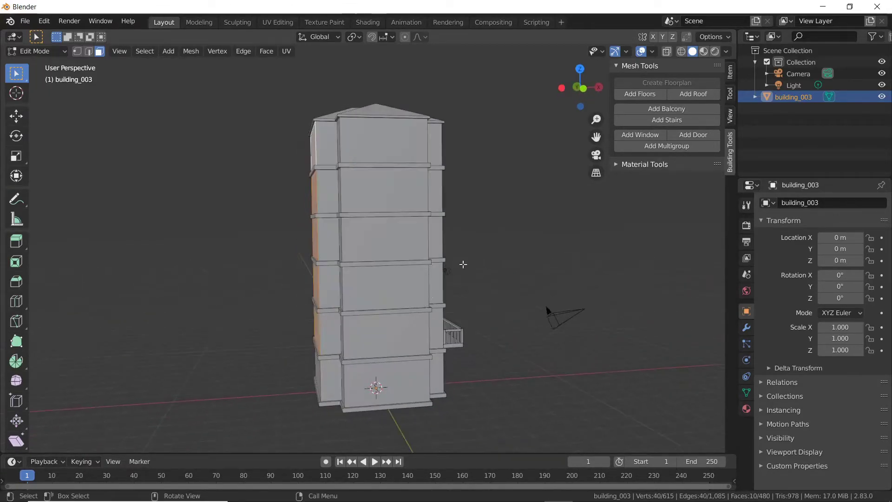
pyautogui.keyDown('shift'); pyautogui.click(391, 331); pyautogui.keyUp('shift')
pyautogui.keyDown('shift'); pyautogui.click(386, 288); pyautogui.keyUp('shift')
pyautogui.keyDown('shift'); pyautogui.click(385, 240); pyautogui.keyUp('shift')
pyautogui.keyDown('shift'); pyautogui.click(385, 191); pyautogui.keyUp('shift')
pyautogui.keyDown('shift'); pyautogui.click(384, 139); pyautogui.keyUp('shift')
pyautogui.moveTo(622, 256); pyautogui.dragTo(384, 288, button='middle')
pyautogui.keyDown('shift'); pyautogui.click(364, 333); pyautogui.keyUp('shift')
pyautogui.keyDown('shift'); pyautogui.click(367, 282); pyautogui.keyUp('shift')
pyautogui.keyDown('shift'); pyautogui.click(357, 242); pyautogui.keyUp('shift')
pyautogui.keyDown('shift'); pyautogui.click(363, 191); pyautogui.keyUp('shift')
pyautogui.keyDown('shift'); pyautogui.click(364, 142); pyautogui.keyUp('shift')
pyautogui.moveTo(363, 142); pyautogui.dragTo(260, 304, button='middle')
pyautogui.moveTo(548, 309); pyautogui.dragTo(502, 321, button='middle')
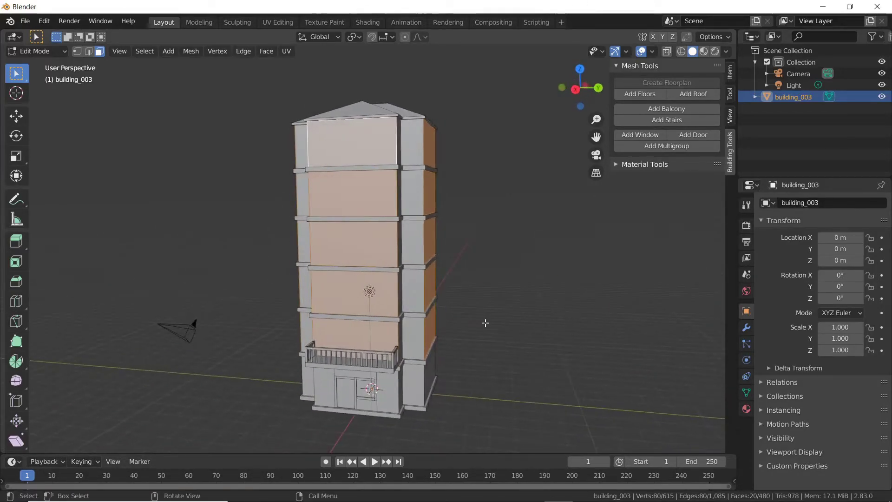
# - Add 1.00 × 1.00 windows to the selected faces, three per wall face
pyautogui.click(638, 134)
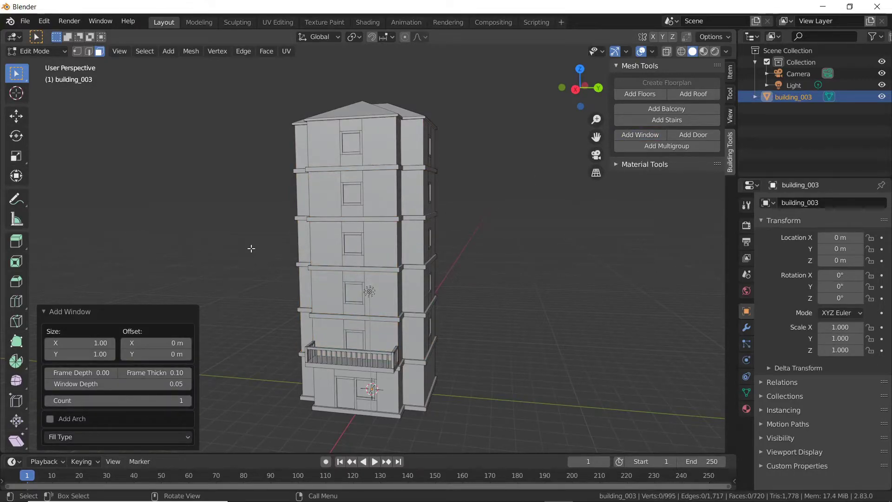
pyautogui.click(185, 400)
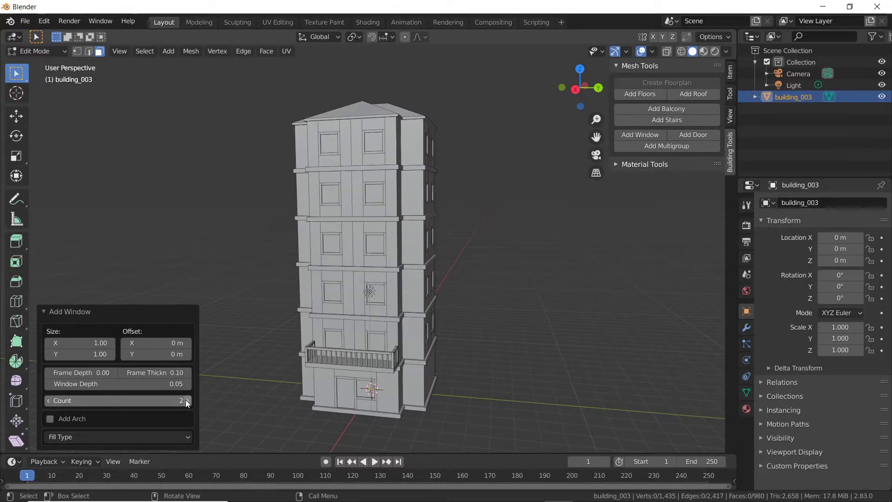
pyautogui.click(186, 400)
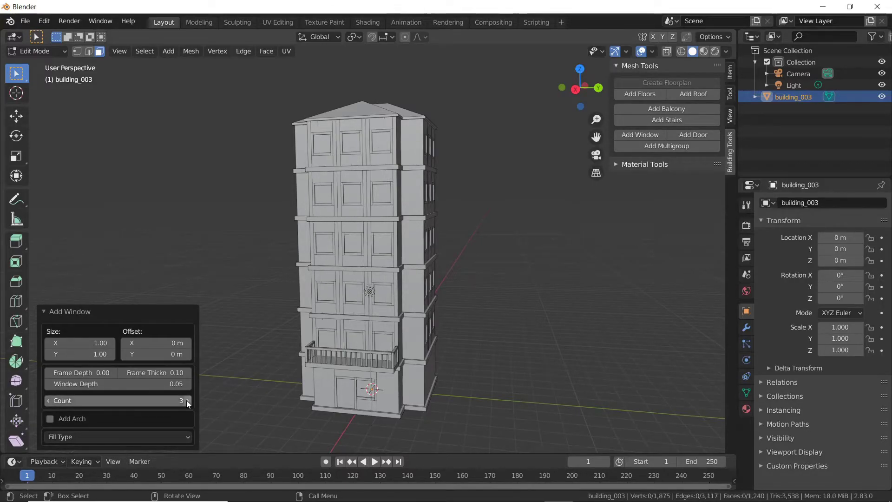
# - Select the ground floor's front wall face
pyautogui.moveTo(325, 307); pyautogui.dragTo(433, 358, button='middle')
pyautogui.click(393, 382)
pyautogui.moveTo(393, 382)
pyautogui.mouseDown(button='middle')
pyautogui.moveTo(468, 359)
pyautogui.moveTo(389, 377)
pyautogui.mouseUp(button='middle')
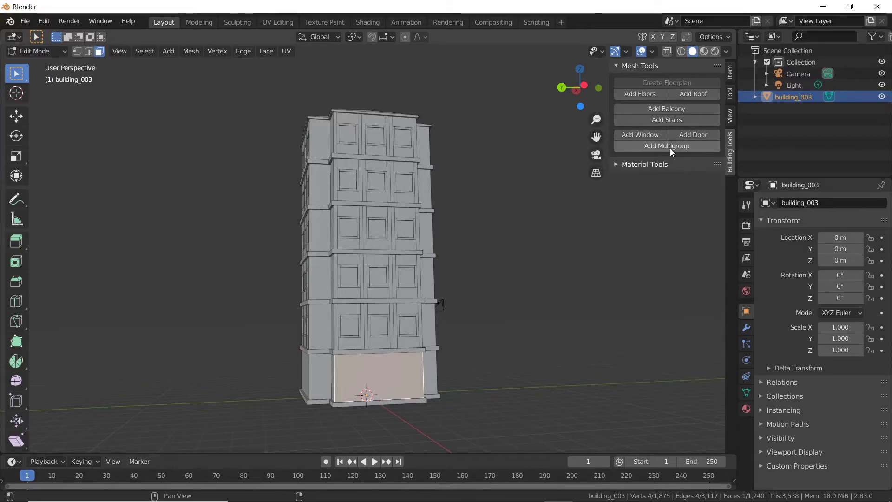
# - Add a door to the ground floor, then select the wall face to its left
pyautogui.click(693, 136)
pyautogui.moveTo(414, 324); pyautogui.dragTo(444, 374, button='middle')
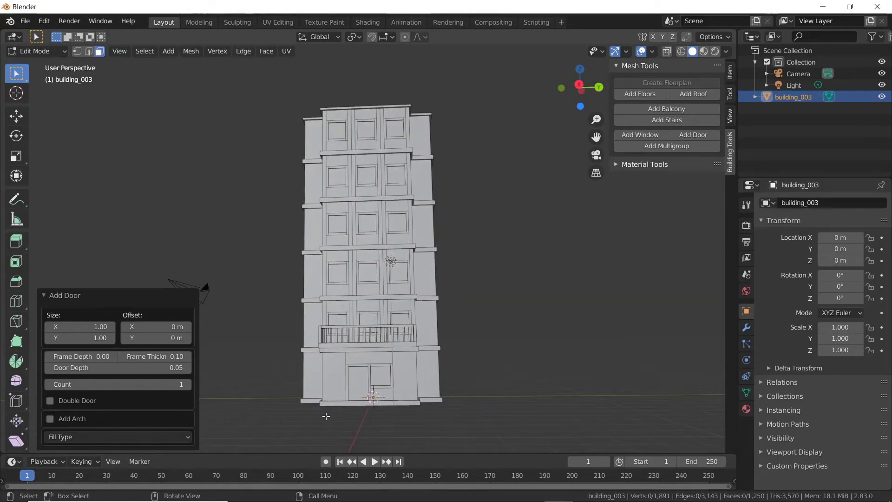
pyautogui.click(335, 394)
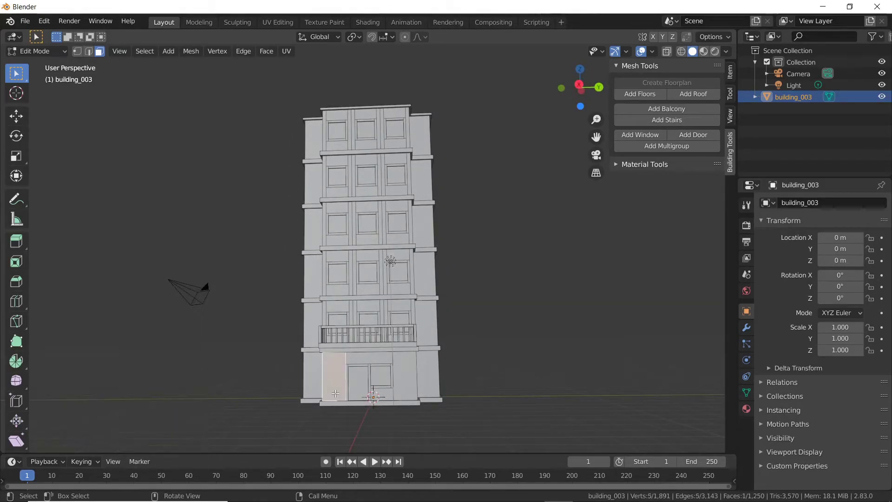
pyautogui.moveTo(367, 405); pyautogui.dragTo(411, 406, button='middle')
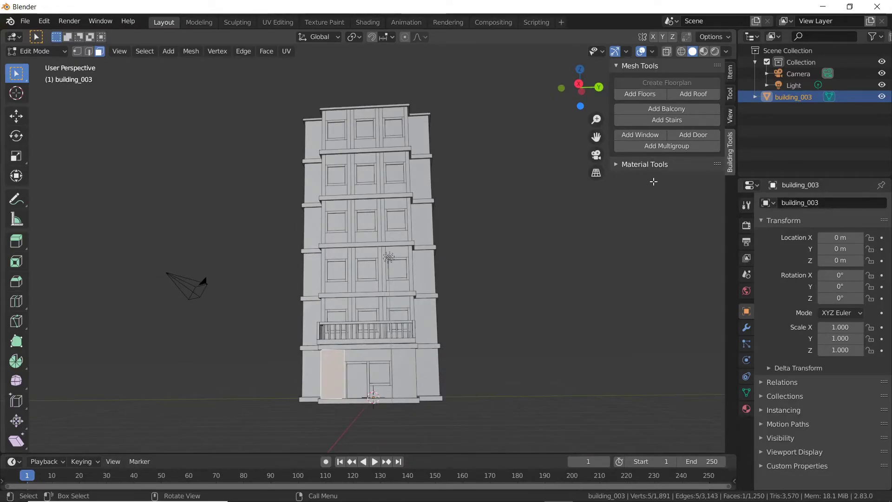
# - Add a railed staircase to that face, offset 0.96 m along X
pyautogui.click(675, 122)
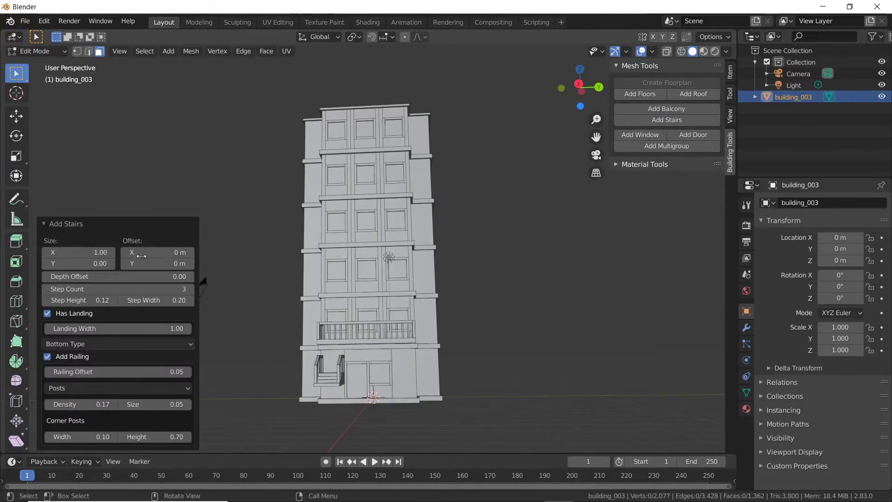
pyautogui.moveTo(144, 252); pyautogui.dragTo(210, 252)
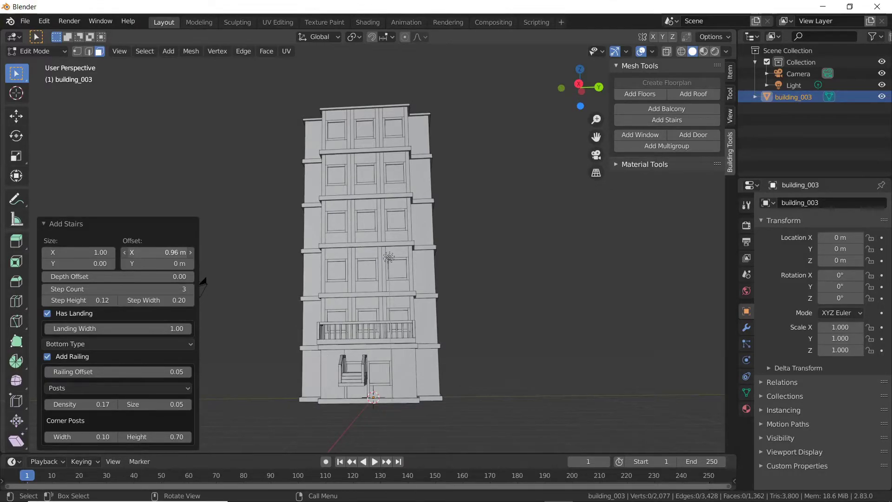
pyautogui.moveTo(145, 264); pyautogui.dragTo(110, 264)
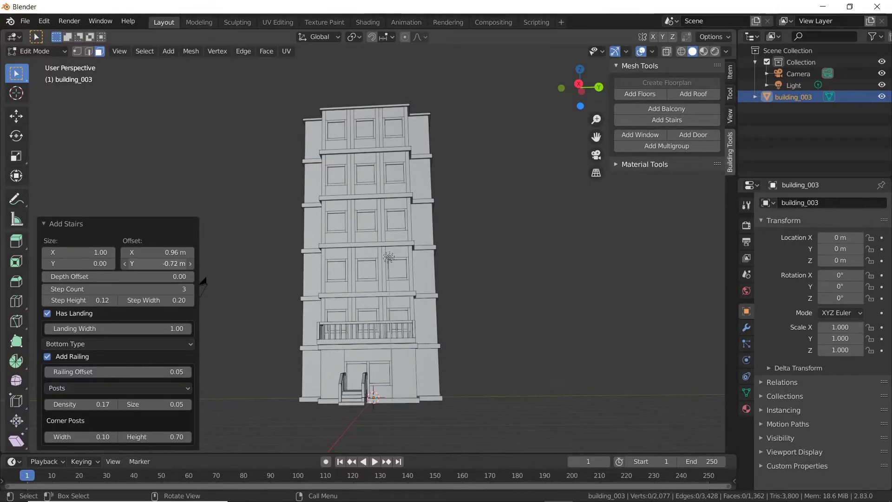
pyautogui.scroll(4, 407, 317)
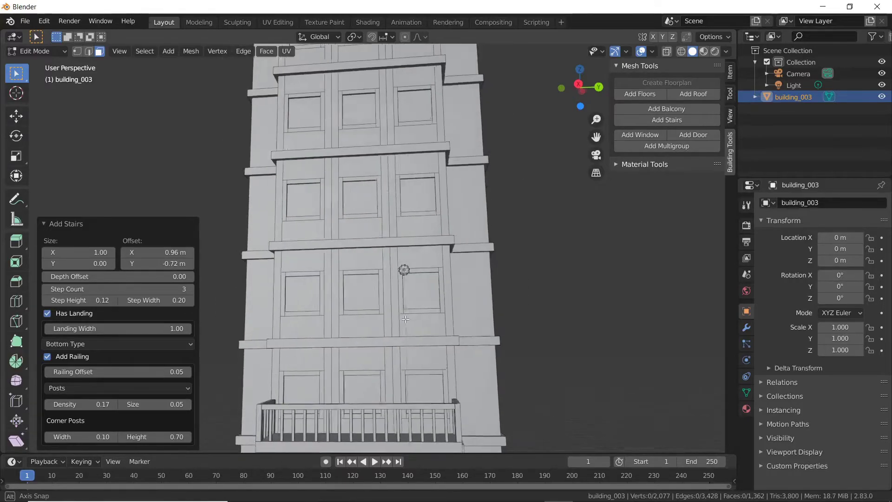
pyautogui.moveTo(407, 317); pyautogui.dragTo(374, 354, button='middle')
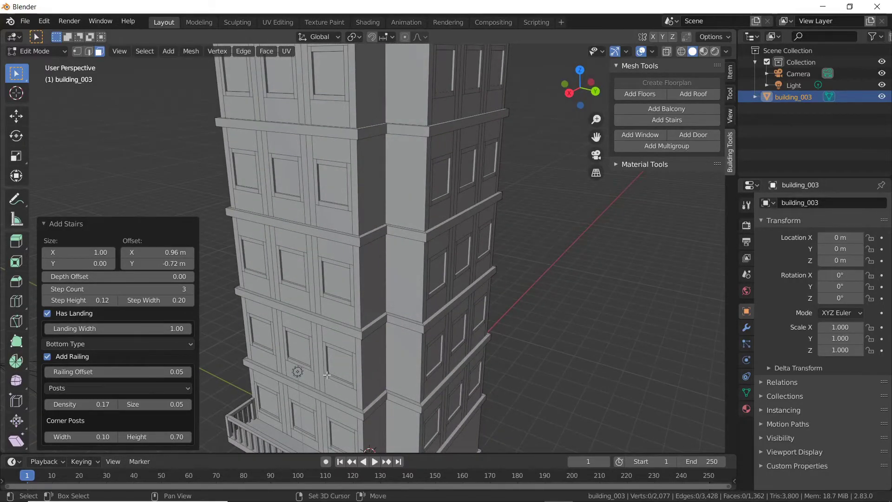
pyautogui.scroll(-5, 364, 360)
pyautogui.scroll(4, 439, 324)
pyautogui.scroll(-3, 440, 324)
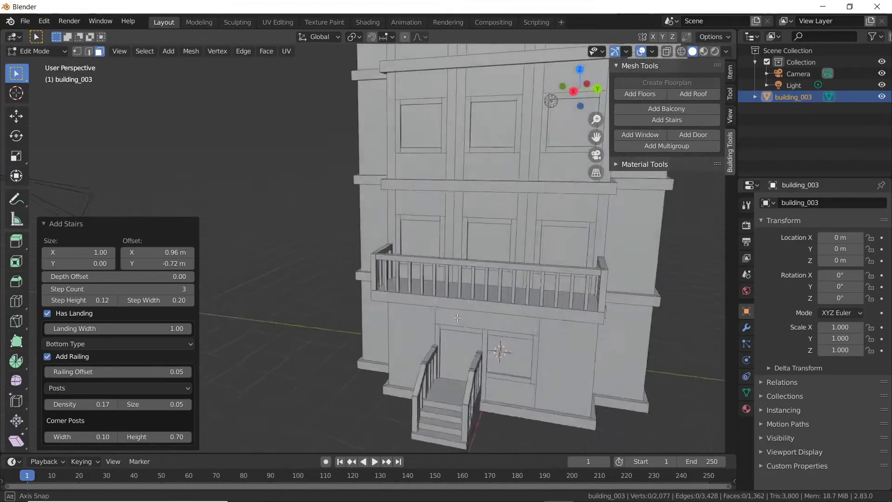
# - Set the staircase's Y offset to -0.76 m so it meets the door
pyautogui.moveTo(440, 324); pyautogui.dragTo(528, 295, button='middle')
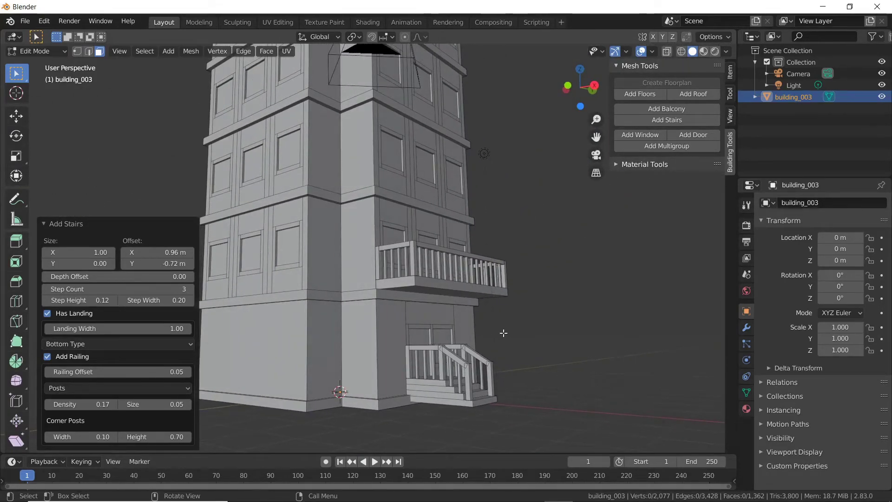
pyautogui.press('w')
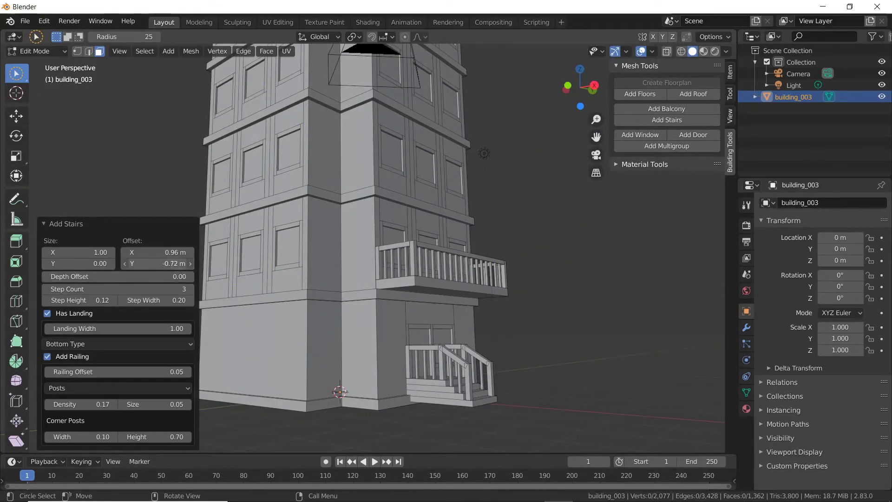
pyautogui.moveTo(158, 263); pyautogui.dragTo(146, 263)
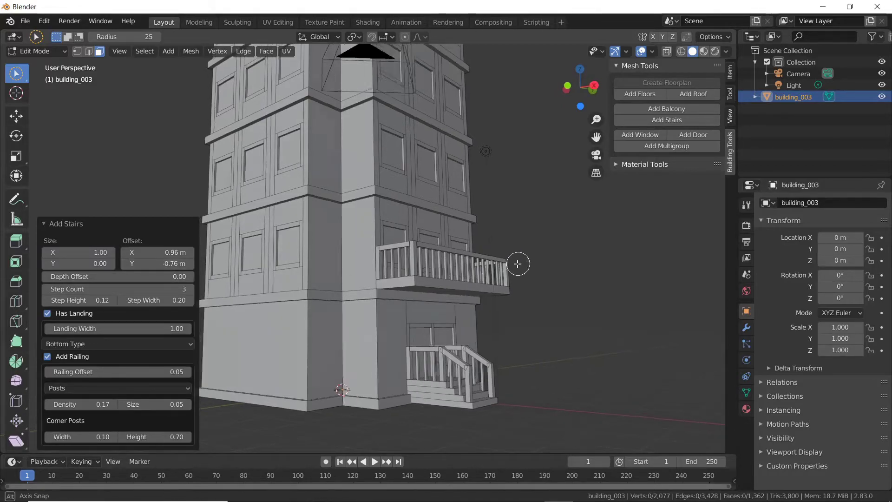
pyautogui.moveTo(517, 261); pyautogui.dragTo(463, 288, button='middle')
pyautogui.scroll(-5, 304, 245)
pyautogui.moveTo(338, 223); pyautogui.dragTo(272, 305, button='middle')
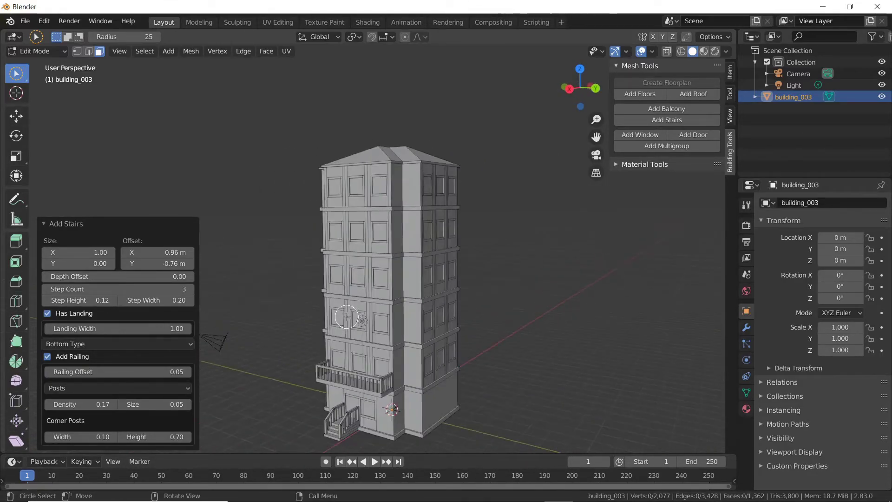
pyautogui.moveTo(322, 332); pyautogui.dragTo(437, 333, button='middle')
pyautogui.moveTo(441, 302); pyautogui.dragTo(490, 291, button='middle')
pyautogui.moveTo(357, 288); pyautogui.dragTo(409, 260, button='middle')
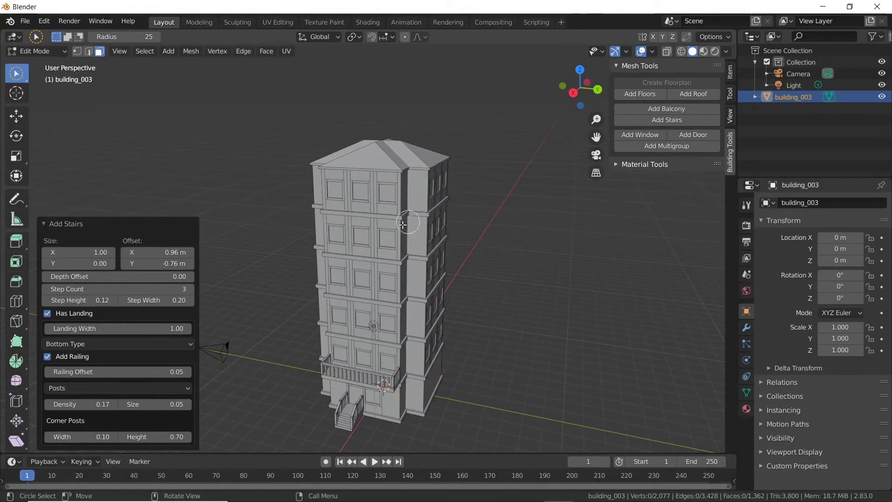
pyautogui.keyDown('shift'); pyautogui.moveTo(493, 298); pyautogui.dragTo(538, 263, button='middle'); pyautogui.keyUp('shift')
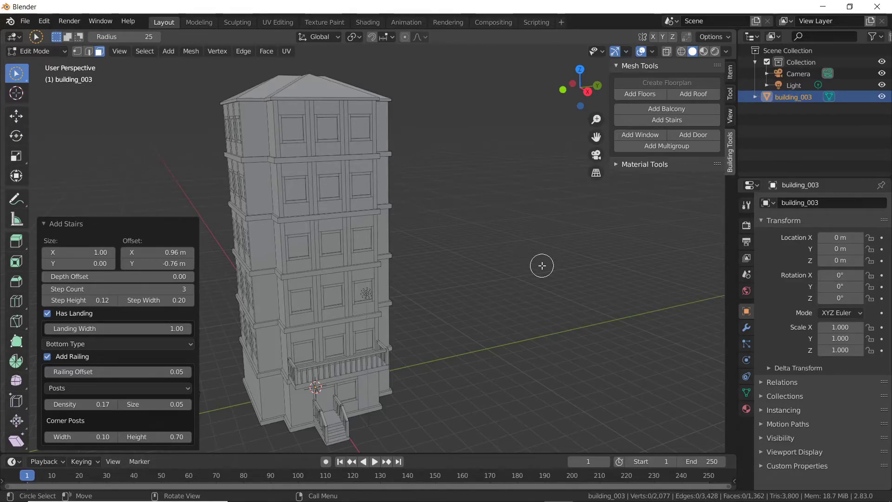
pyautogui.moveTo(571, 269); pyautogui.dragTo(544, 296, button='middle')
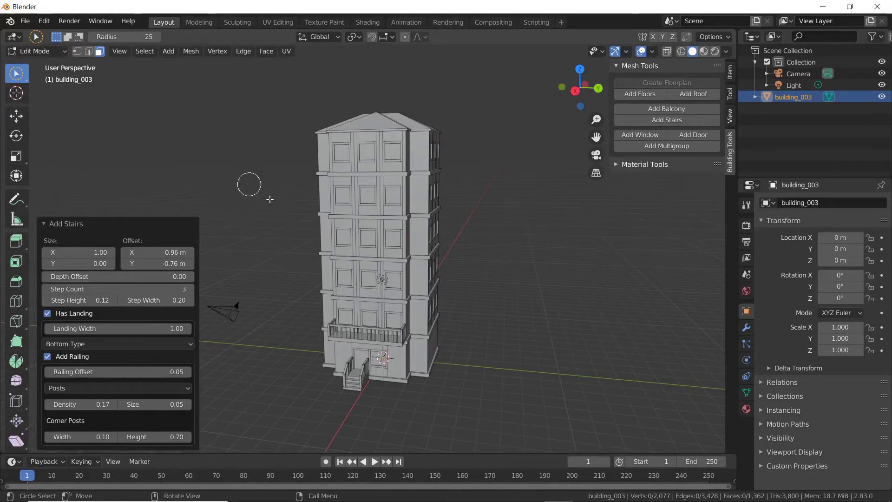
pyautogui.scroll(5, 360, 265)
pyautogui.moveTo(360, 265); pyautogui.dragTo(464, 207, button='middle')
pyautogui.scroll(2, 442, 214)
pyautogui.scroll(1, 451, 141)
pyautogui.keyDown('shift'); pyautogui.moveTo(451, 142); pyautogui.dragTo(476, 155, button='middle'); pyautogui.keyUp('shift')
pyautogui.moveTo(444, 209); pyautogui.dragTo(497, 184, button='middle')
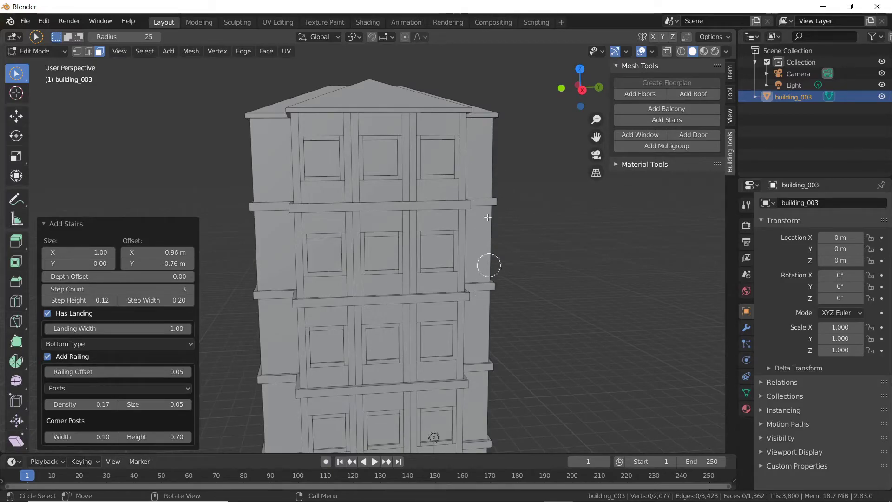
pyautogui.moveTo(424, 268); pyautogui.dragTo(407, 277, button='middle')
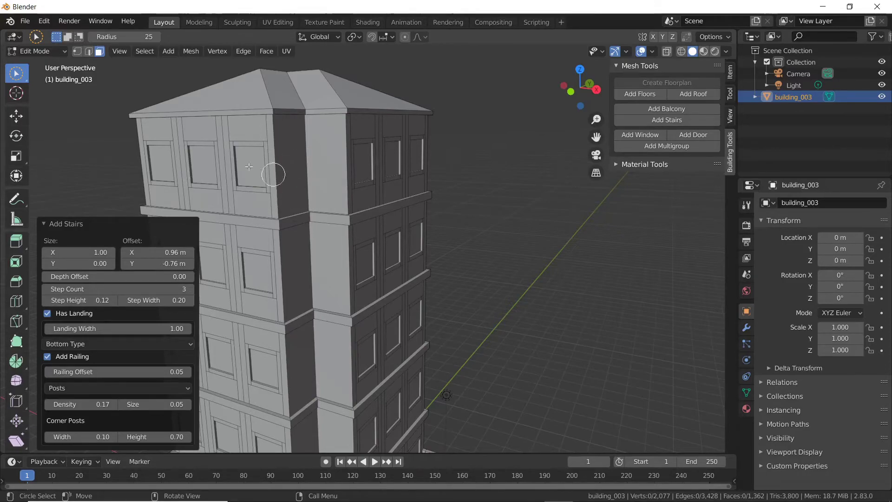
pyautogui.scroll(-4, 227, 133)
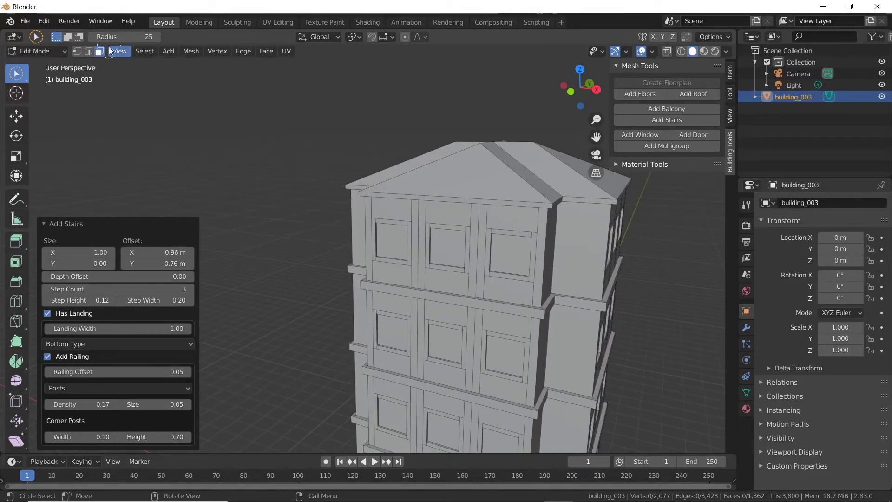
pyautogui.click(25, 22)
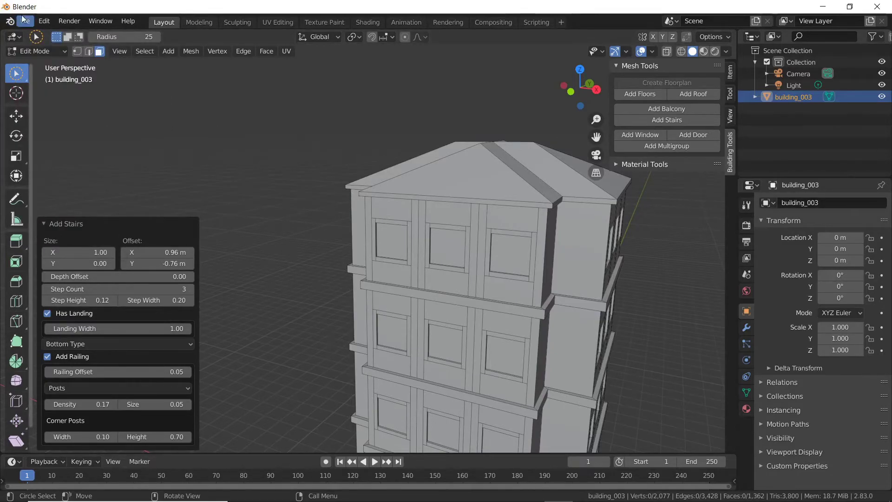
# - Start an FBX export and browse to the unity2D > LandTest > Assets folder
pyautogui.click(25, 22)
pyautogui.moveTo(57, 86)
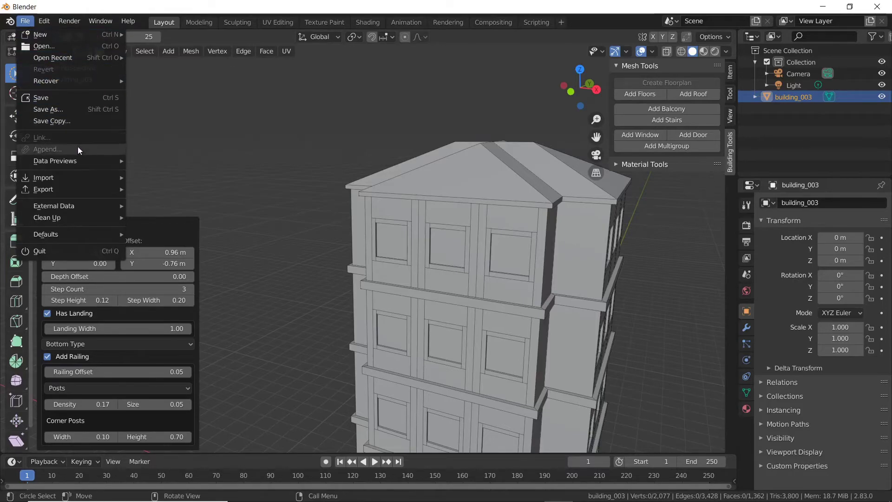
pyautogui.moveTo(79, 186)
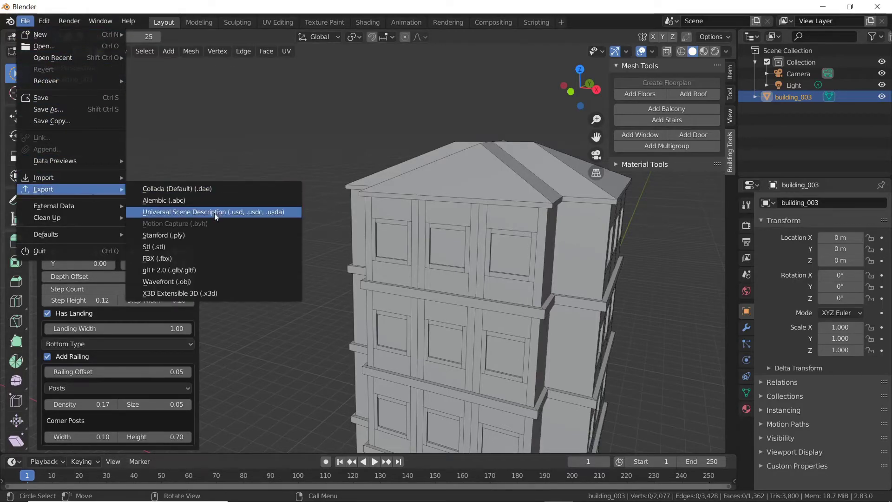
pyautogui.click(205, 255)
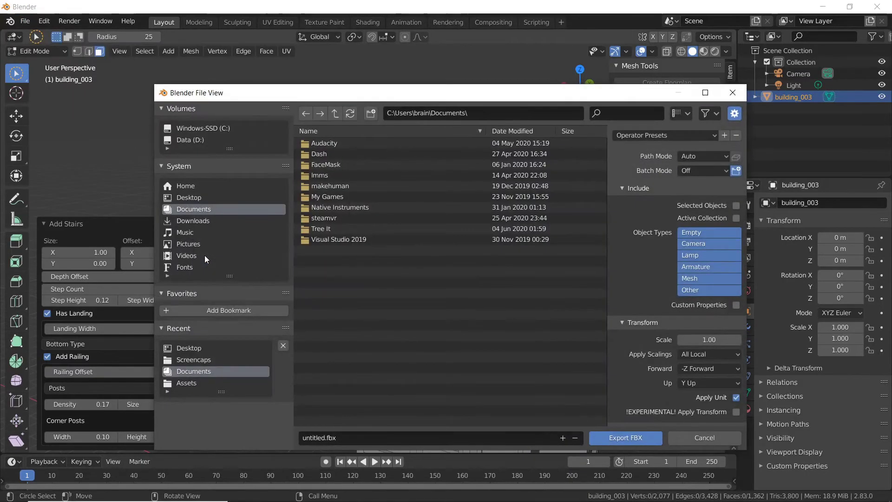
pyautogui.click(200, 199)
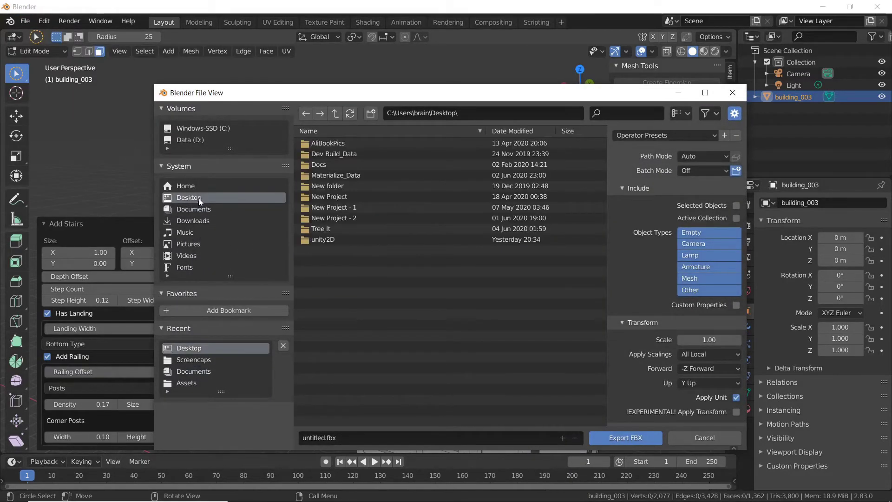
pyautogui.doubleClick(336, 239)
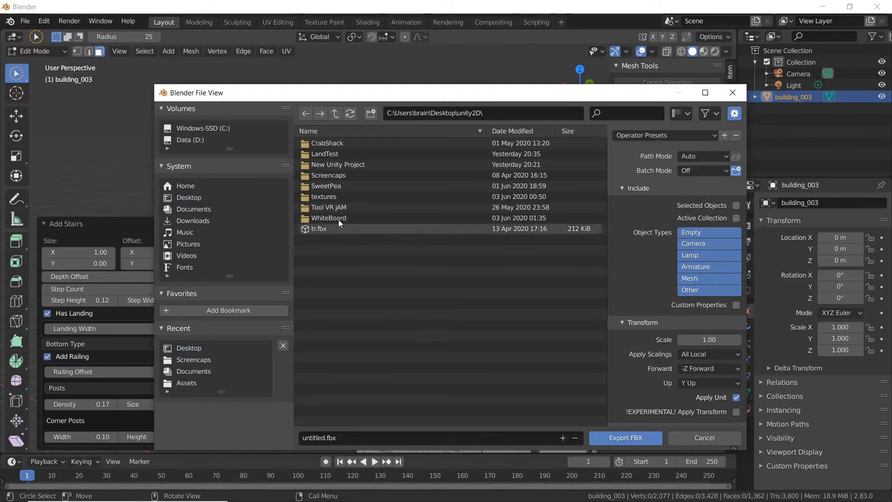
pyautogui.doubleClick(342, 153)
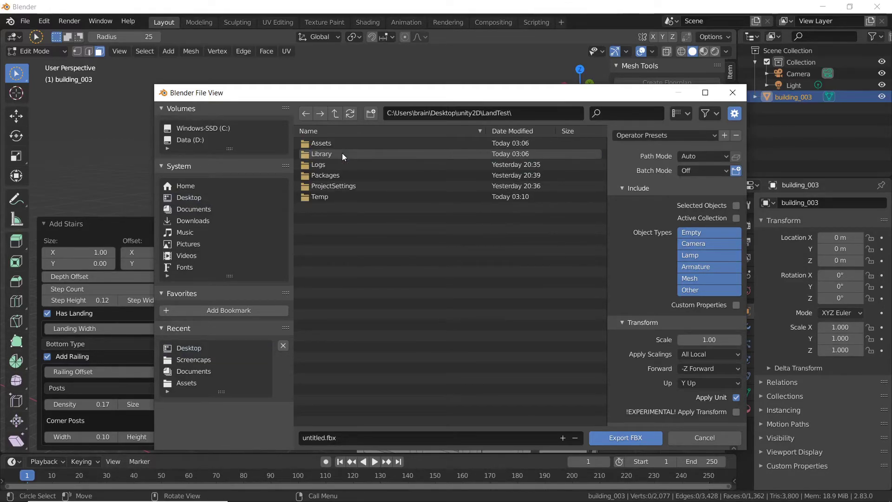
pyautogui.doubleClick(336, 143)
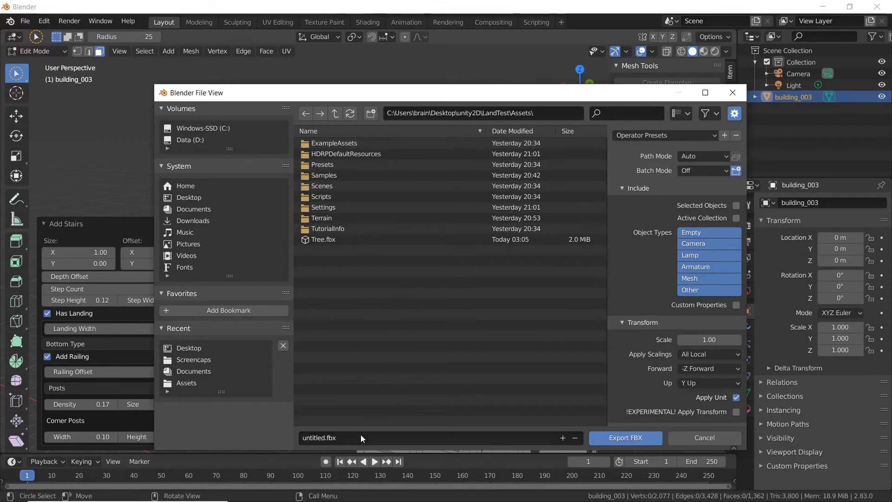
# - Name the file Build.fbx and export the building
pyautogui.click(350, 439)
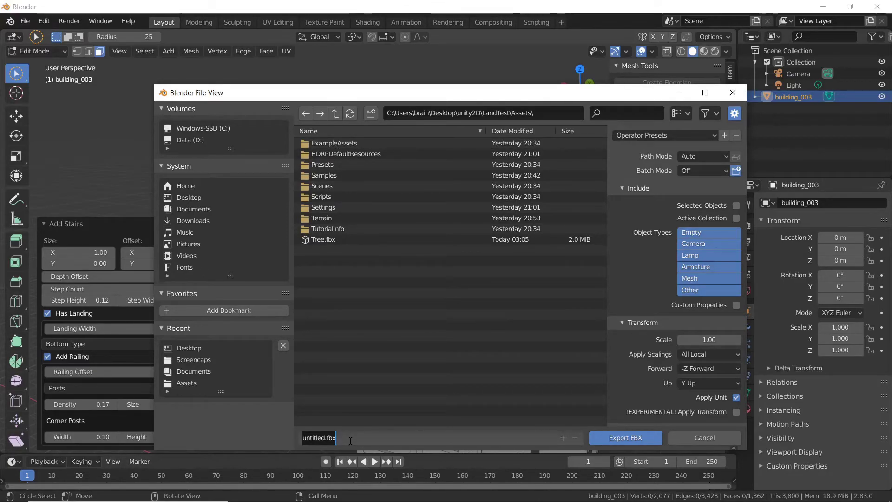
pyautogui.write('B')
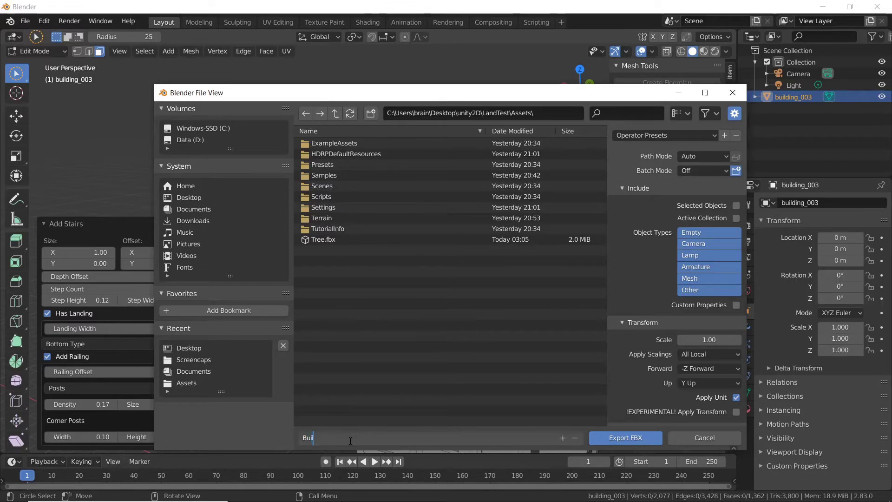
pyautogui.write('uild.fbx')
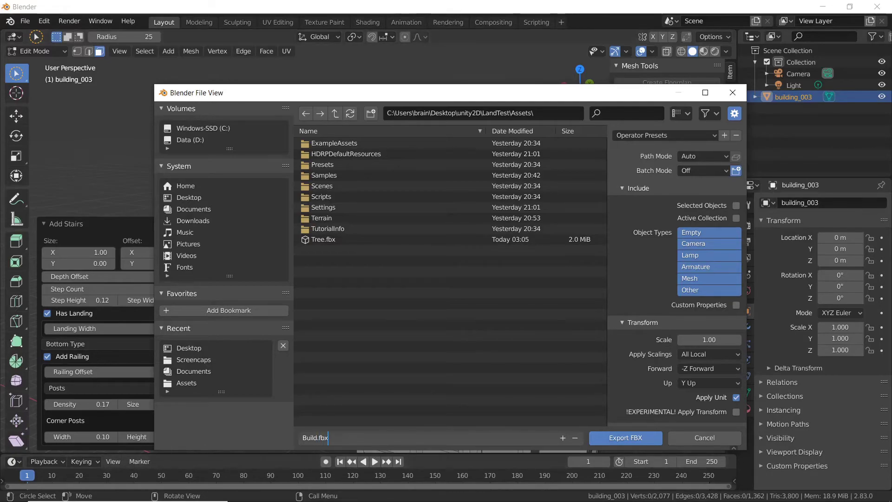
pyautogui.click(619, 437)
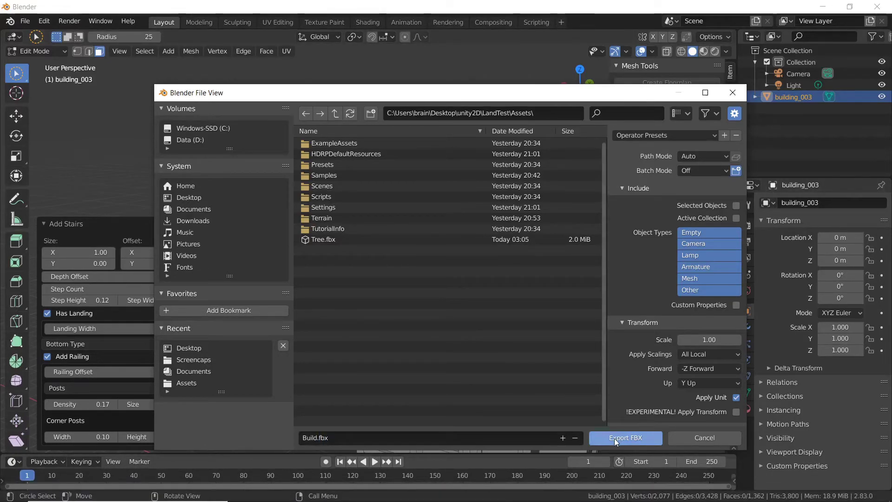
pyautogui.click(618, 438)
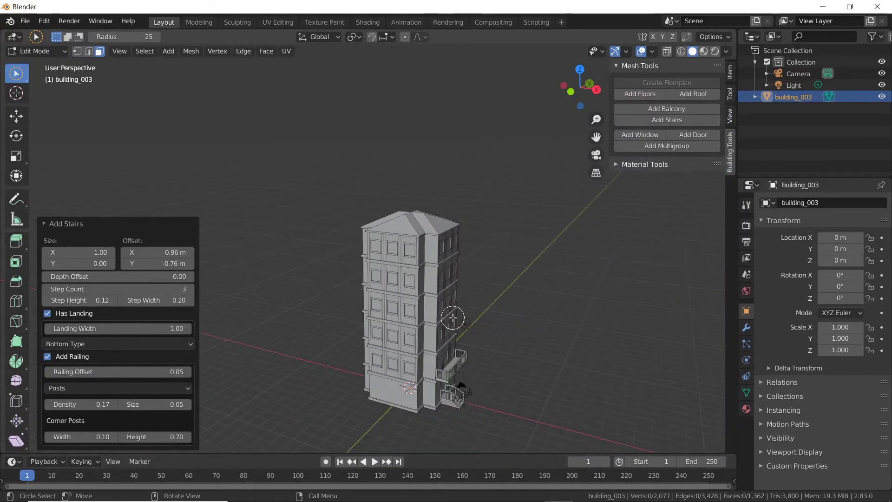
# - In Unity, drag the Build model from Project Assets into the terrain scene
pyautogui.click(532, 491)
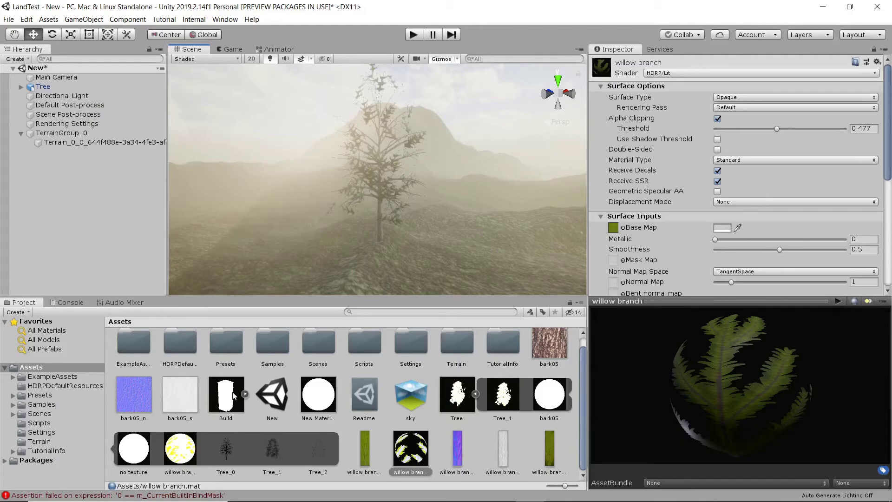
pyautogui.moveTo(233, 396); pyautogui.dragTo(294, 240)
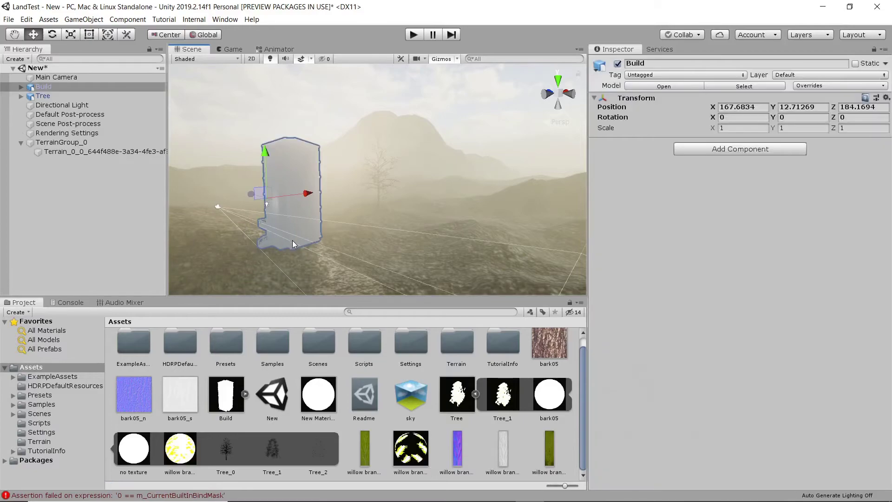
pyautogui.moveTo(266, 231); pyautogui.dragTo(308, 228, button='middle')
# - Scale Build uniformly to 3.0435 and raise it to Y 11.94
pyautogui.press('r')
pyautogui.moveTo(324, 213); pyautogui.dragTo(389, 118)
pyautogui.press('w')
pyautogui.moveTo(344, 145); pyautogui.dragTo(342, 69)
pyautogui.moveTo(320, 158)
pyautogui.mouseDown(button='right')
pyautogui.moveTo(284, 195)
pyautogui.moveTo(383, 215)
pyautogui.moveTo(425, 211)
pyautogui.moveTo(369, 212)
pyautogui.moveTo(364, 200)
pyautogui.moveTo(329, 189)
pyautogui.moveTo(313, 165)
pyautogui.mouseUp(button='right')
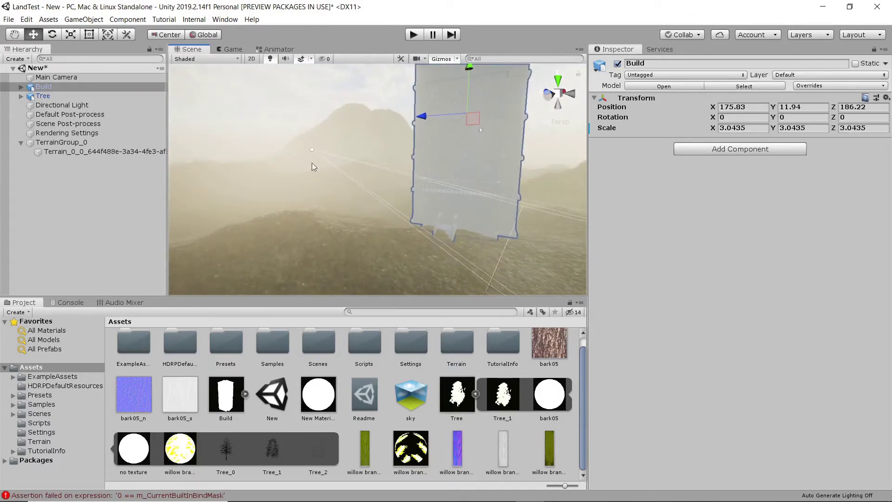
# - Back in Blender, open the FBX export dialog from the File menu
pyautogui.click(824, 9)
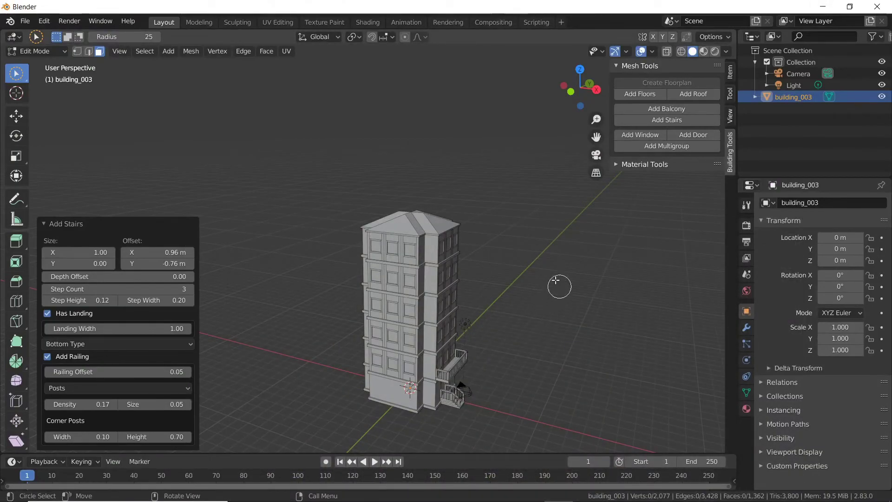
pyautogui.click(24, 21)
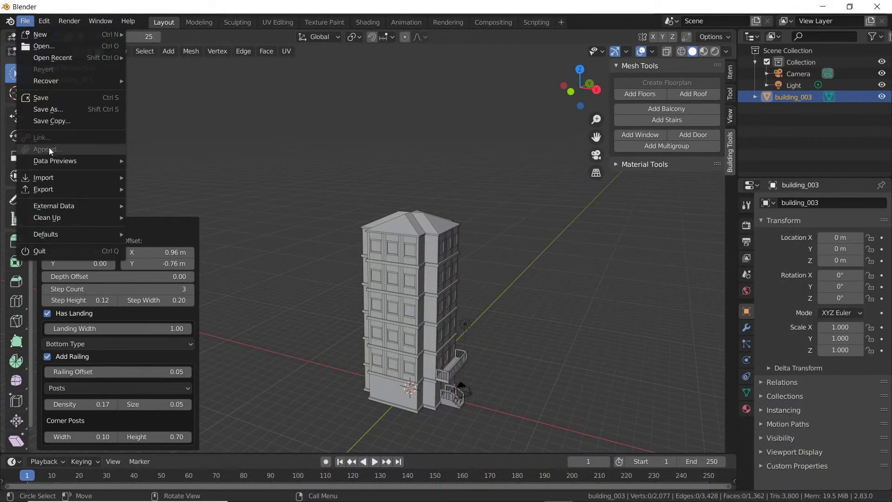
pyautogui.moveTo(65, 188)
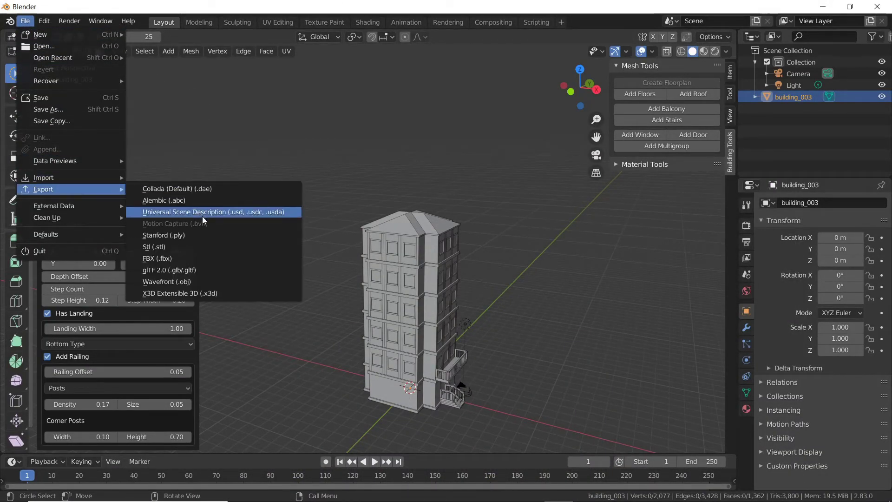
pyautogui.click(207, 260)
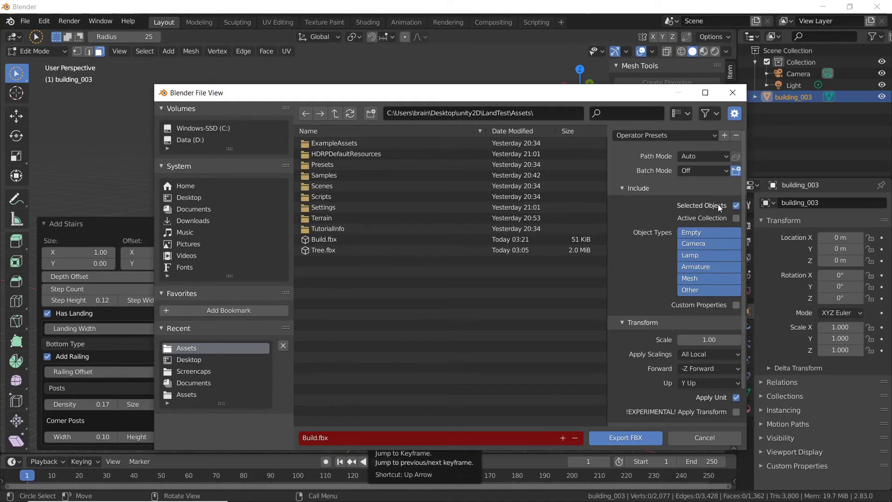
# - Switch the building to Object Mode and re-export, overwriting Build.fbx
pyautogui.moveTo(476, 99); pyautogui.dragTo(427, 323)
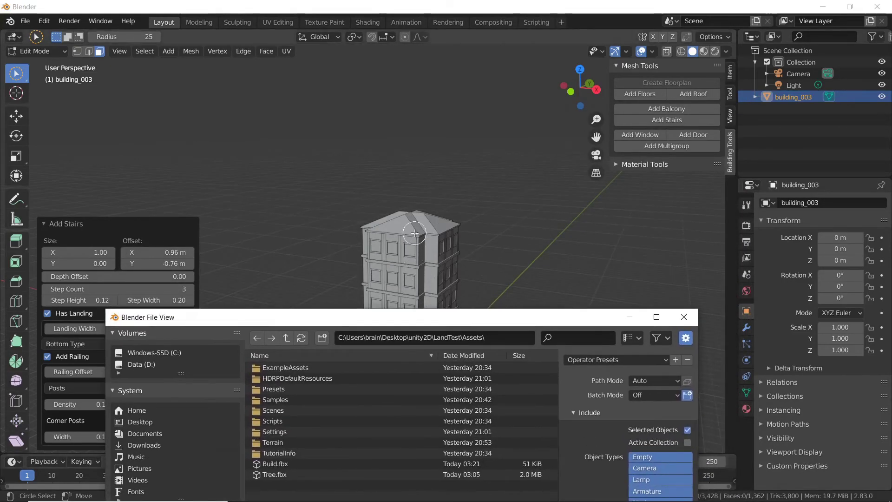
pyautogui.rightClick(417, 259)
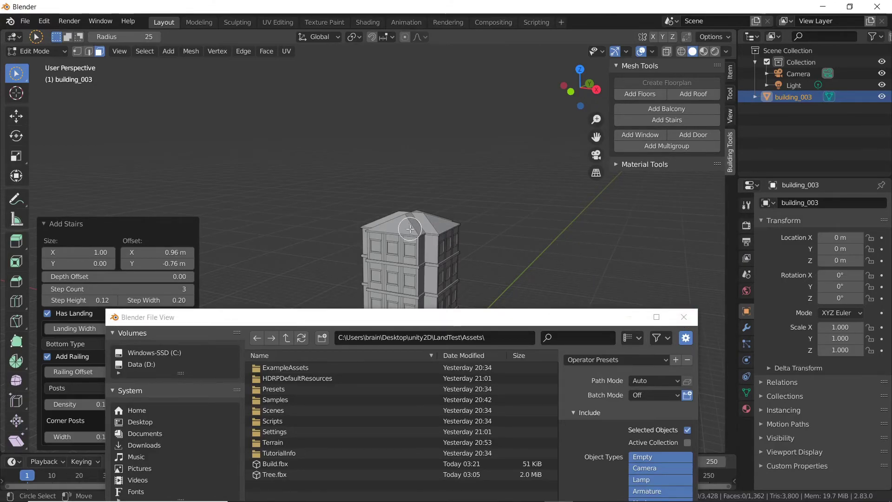
pyautogui.press('Tab')
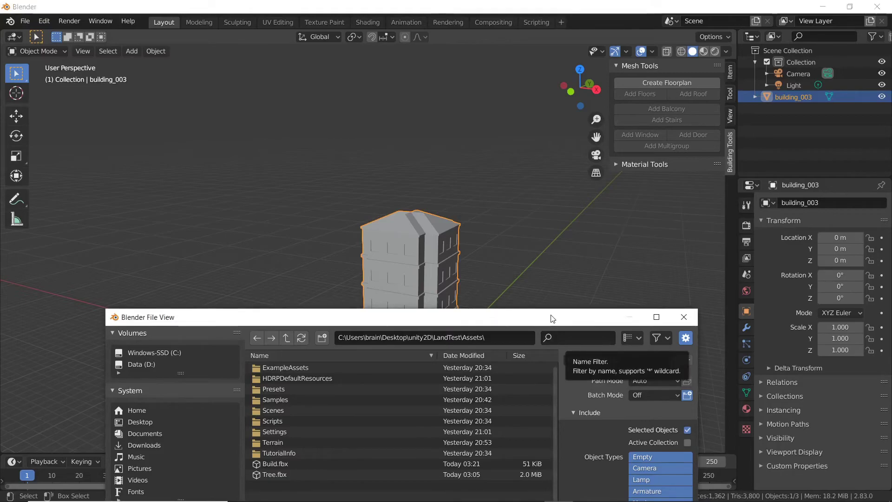
pyautogui.moveTo(488, 302); pyautogui.dragTo(465, 113)
pyautogui.click(563, 455)
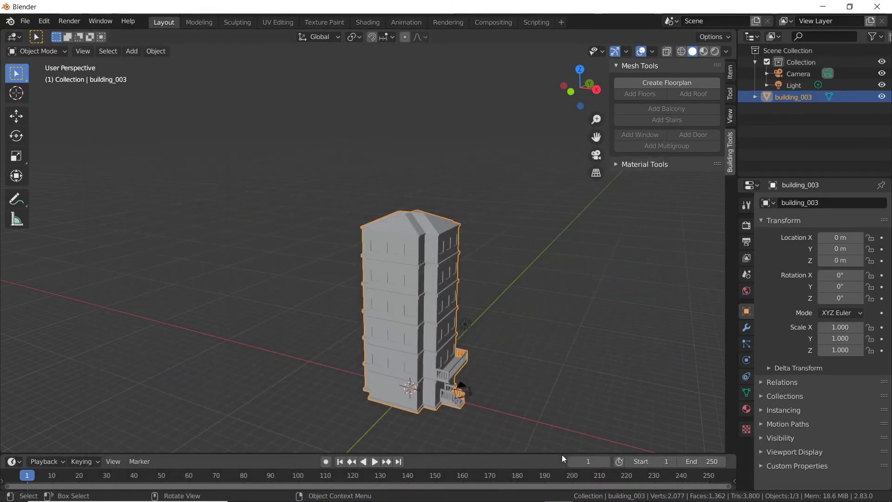
# - In Unity, scale Build uniformly to 466.1729 and set Rotation X to 274
pyautogui.click(530, 492)
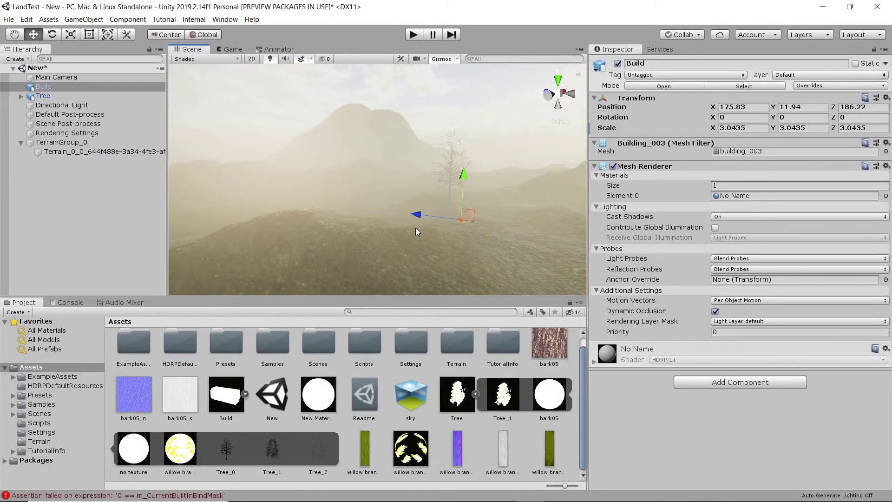
pyautogui.scroll(-3, 415, 228)
pyautogui.moveTo(467, 213); pyautogui.dragTo(393, 220, button='middle')
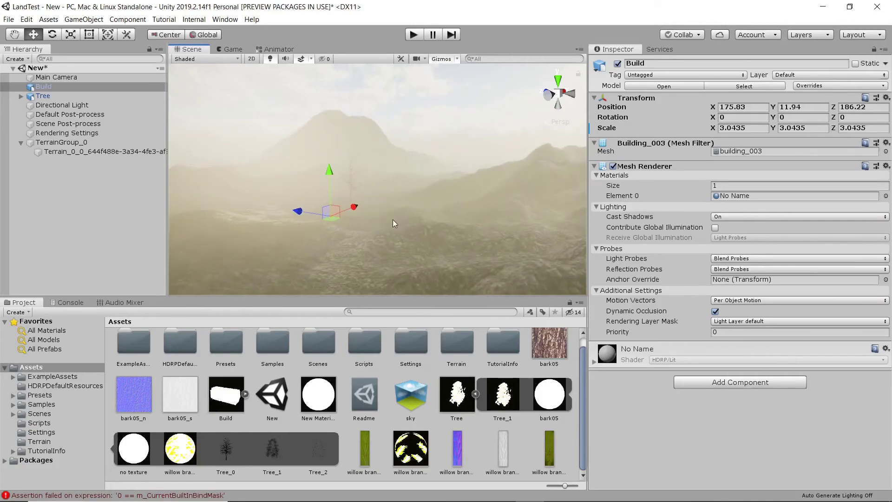
pyautogui.press('r')
pyautogui.moveTo(331, 217); pyautogui.dragTo(247, 10)
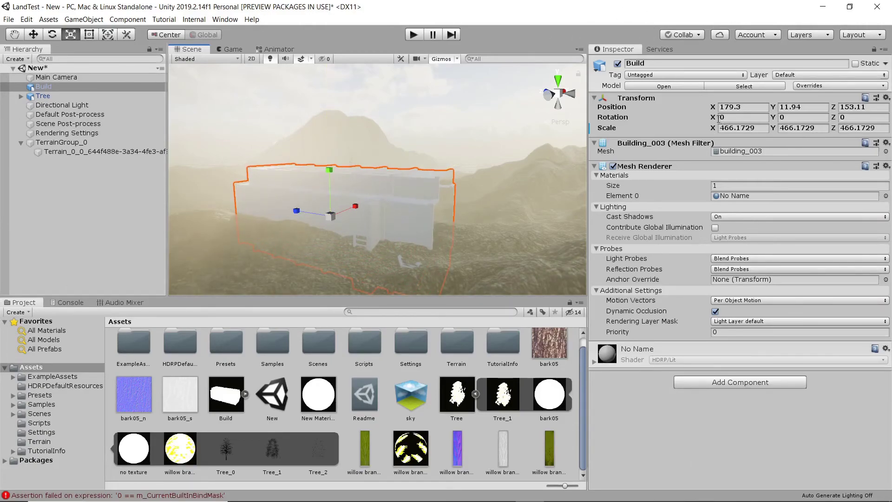
pyautogui.moveTo(714, 120); pyautogui.dragTo(750, 121)
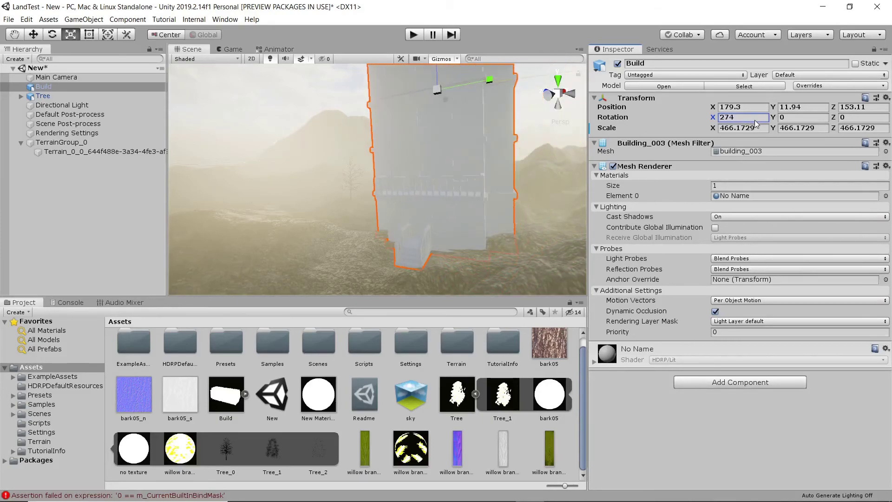
# - Orbit and zoom the Scene view to inspect the upright tower on the terrain
pyautogui.moveTo(409, 184); pyautogui.dragTo(424, 167, button='right')
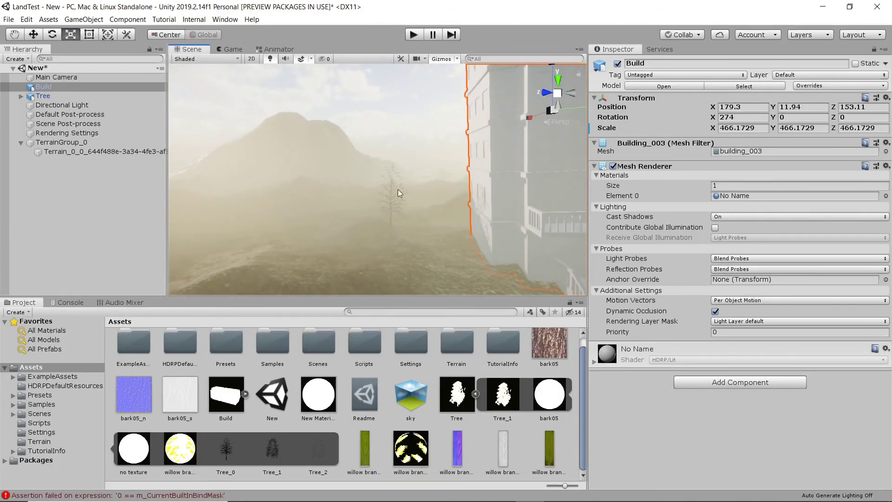
pyautogui.moveTo(483, 166); pyautogui.dragTo(409, 166, button='right')
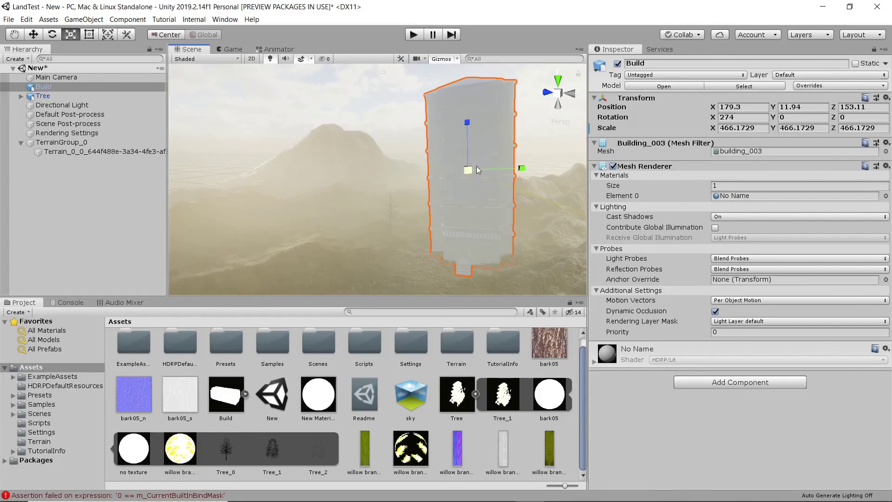
pyautogui.moveTo(454, 190)
pyautogui.mouseDown(button='right')
pyautogui.moveTo(488, 179)
pyautogui.moveTo(448, 183)
pyautogui.mouseUp(button='right')
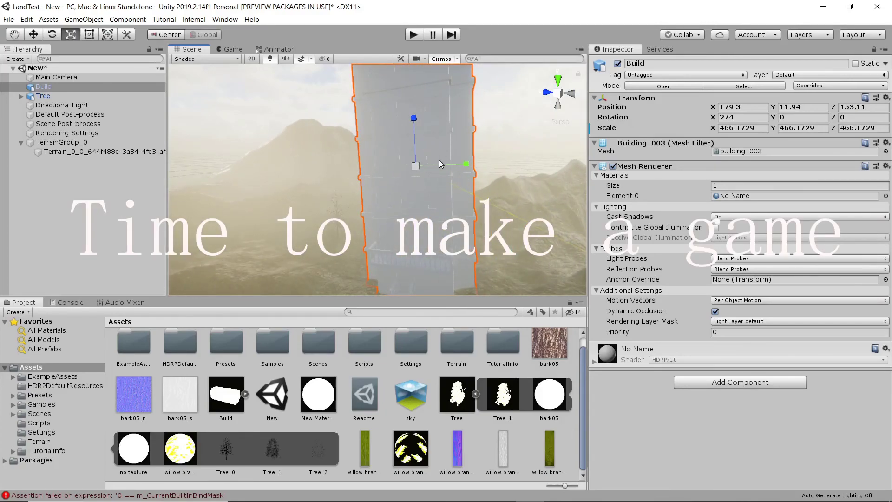
pyautogui.scroll(2, 402, 201)
pyautogui.scroll(-1, 402, 201)
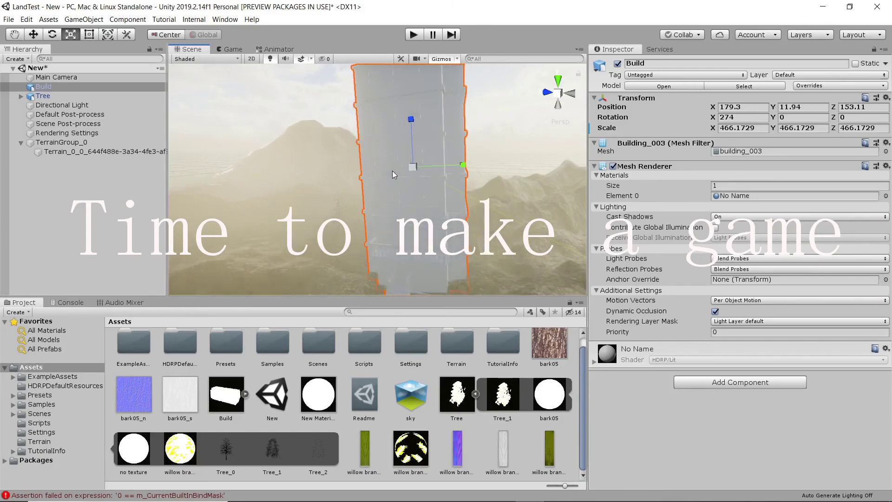